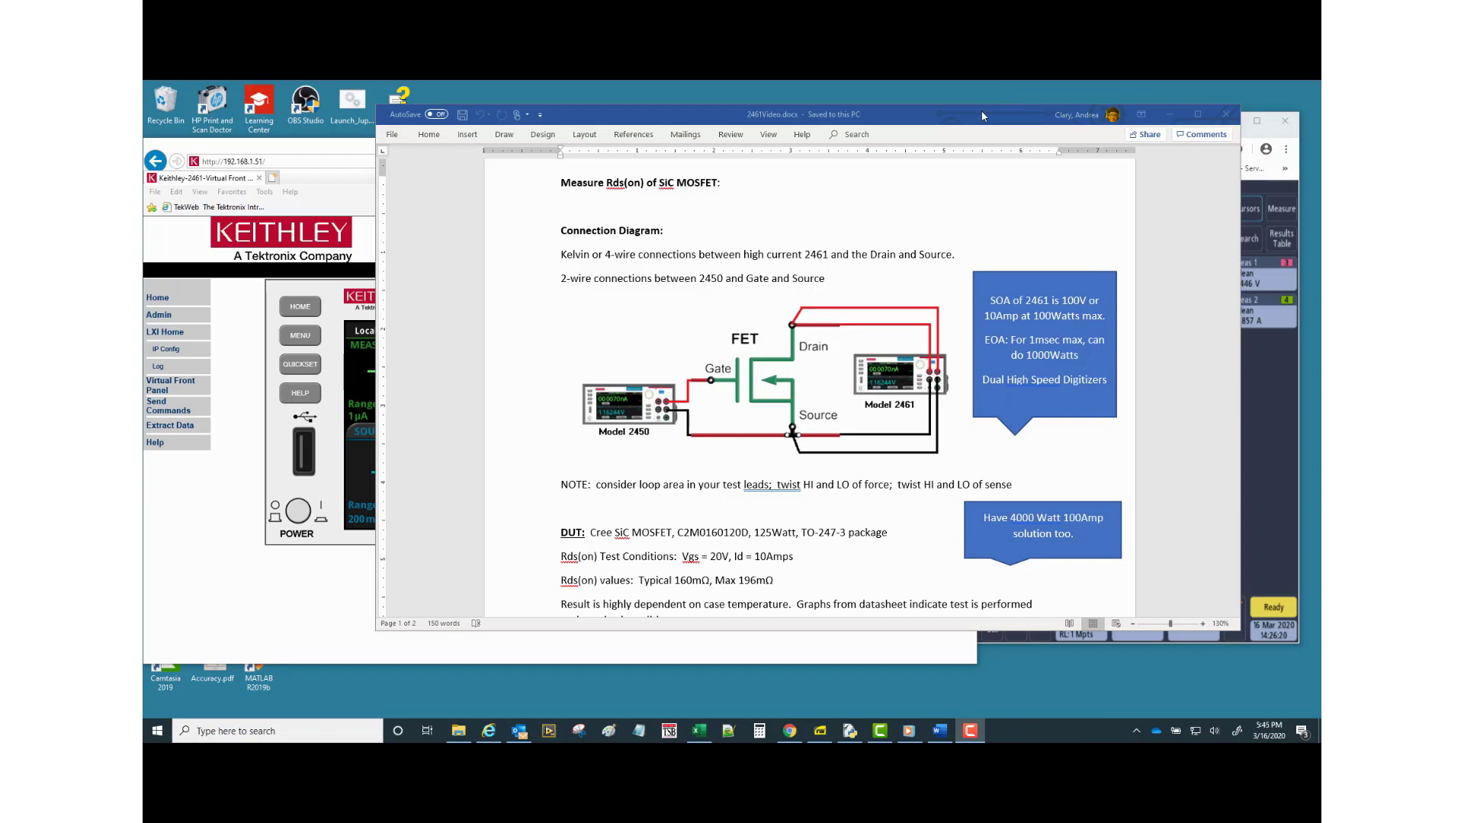
Scroll the Word notes to the DUT specifications and the Rds(on) versus drain-source current graph.
scroll(747, 299, up, 3)
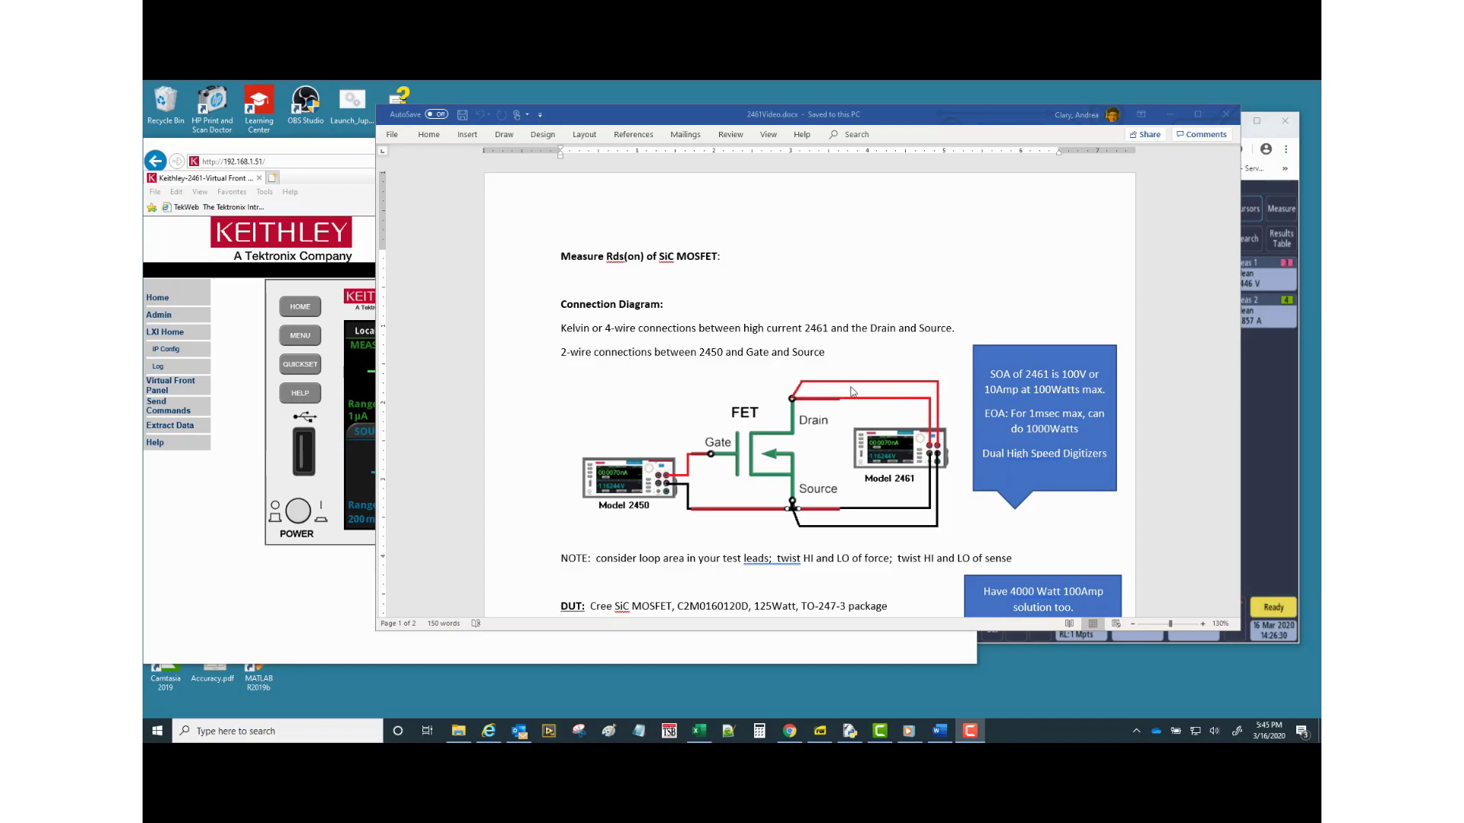
scroll(880, 470, down, 3)
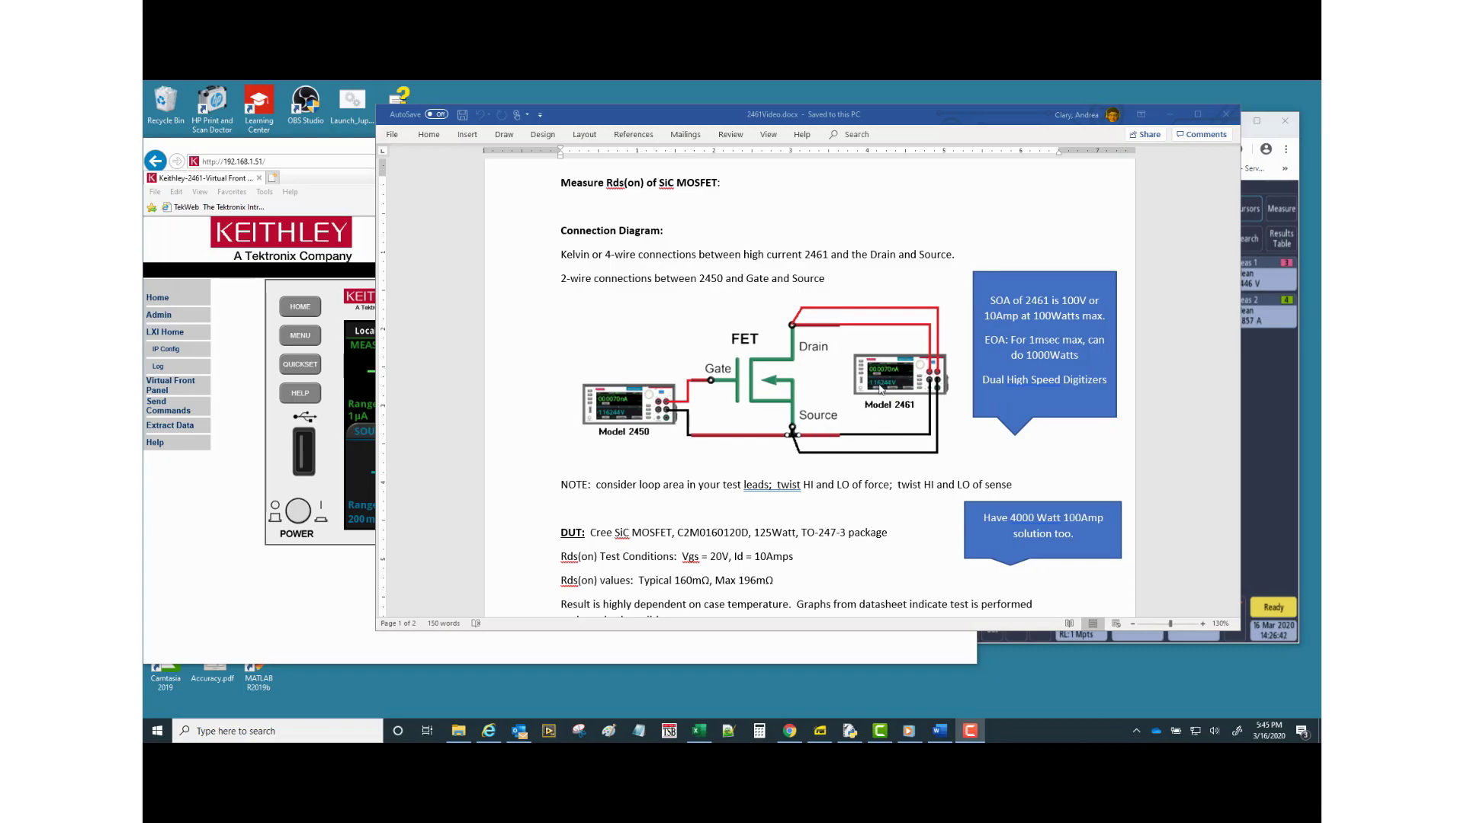
scroll(865, 522, down, 2)
scroll(865, 520, down, 3)
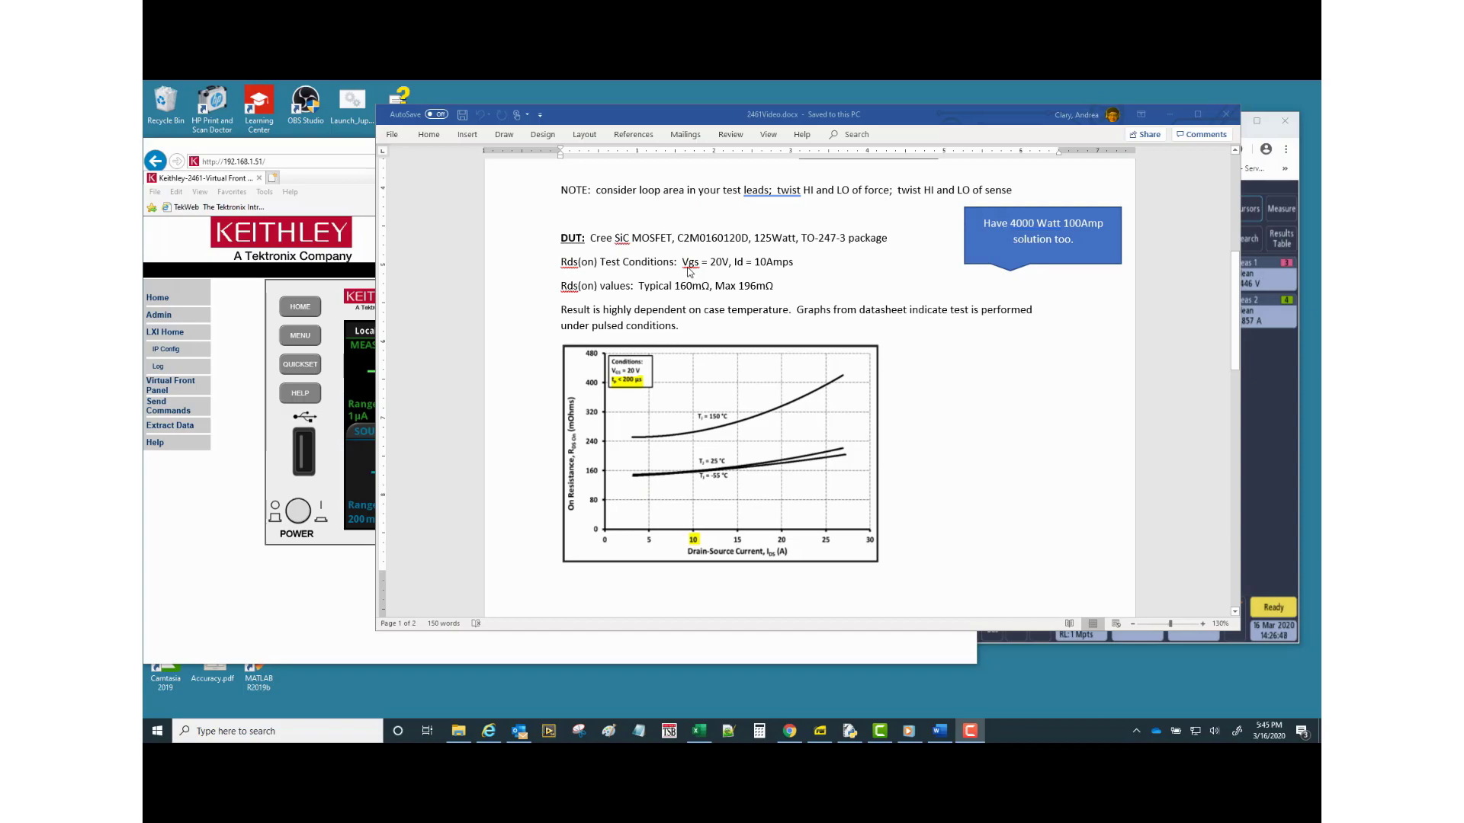
click(684, 263)
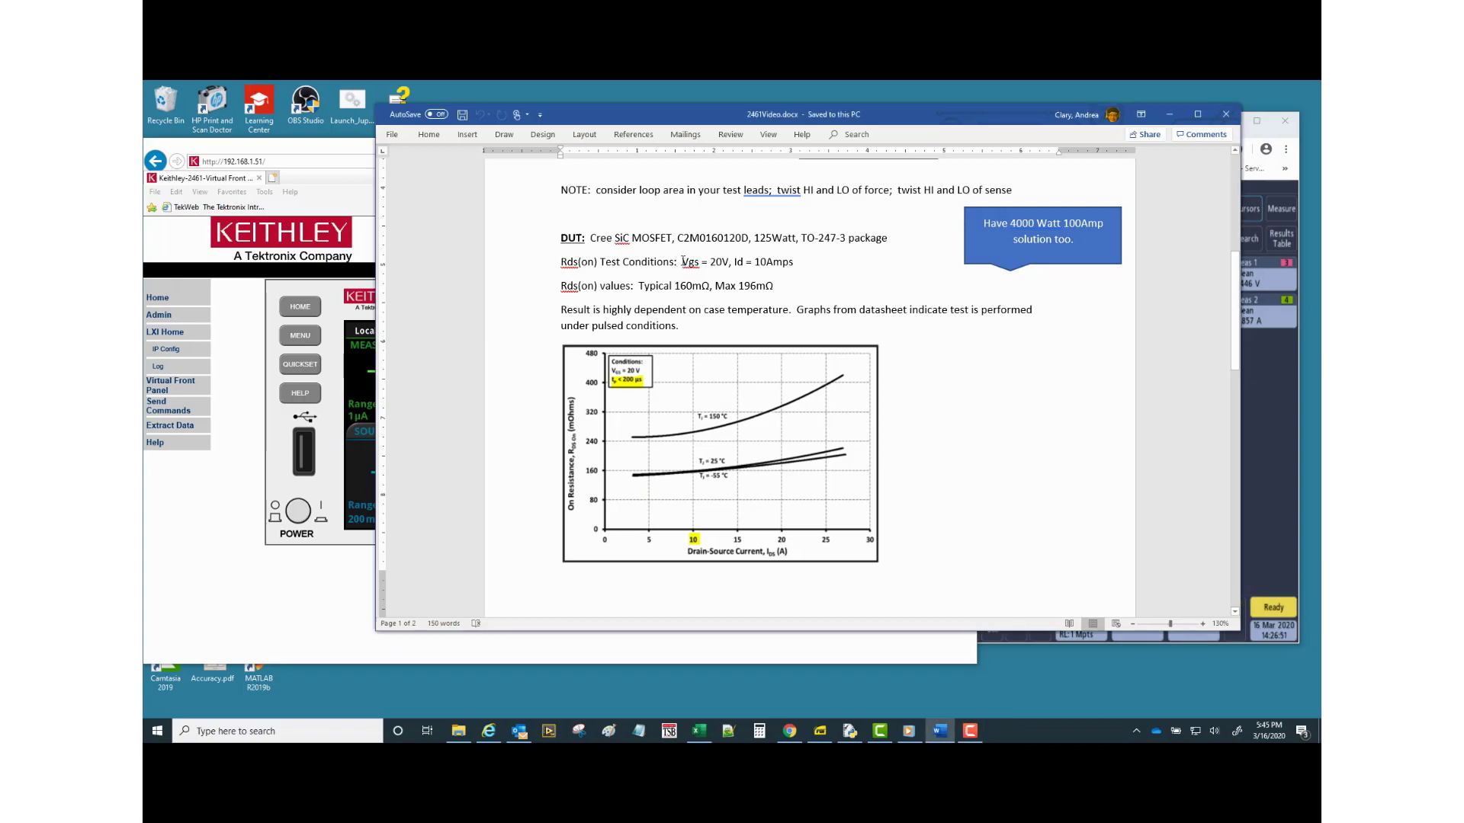
drag(682, 262, 792, 262)
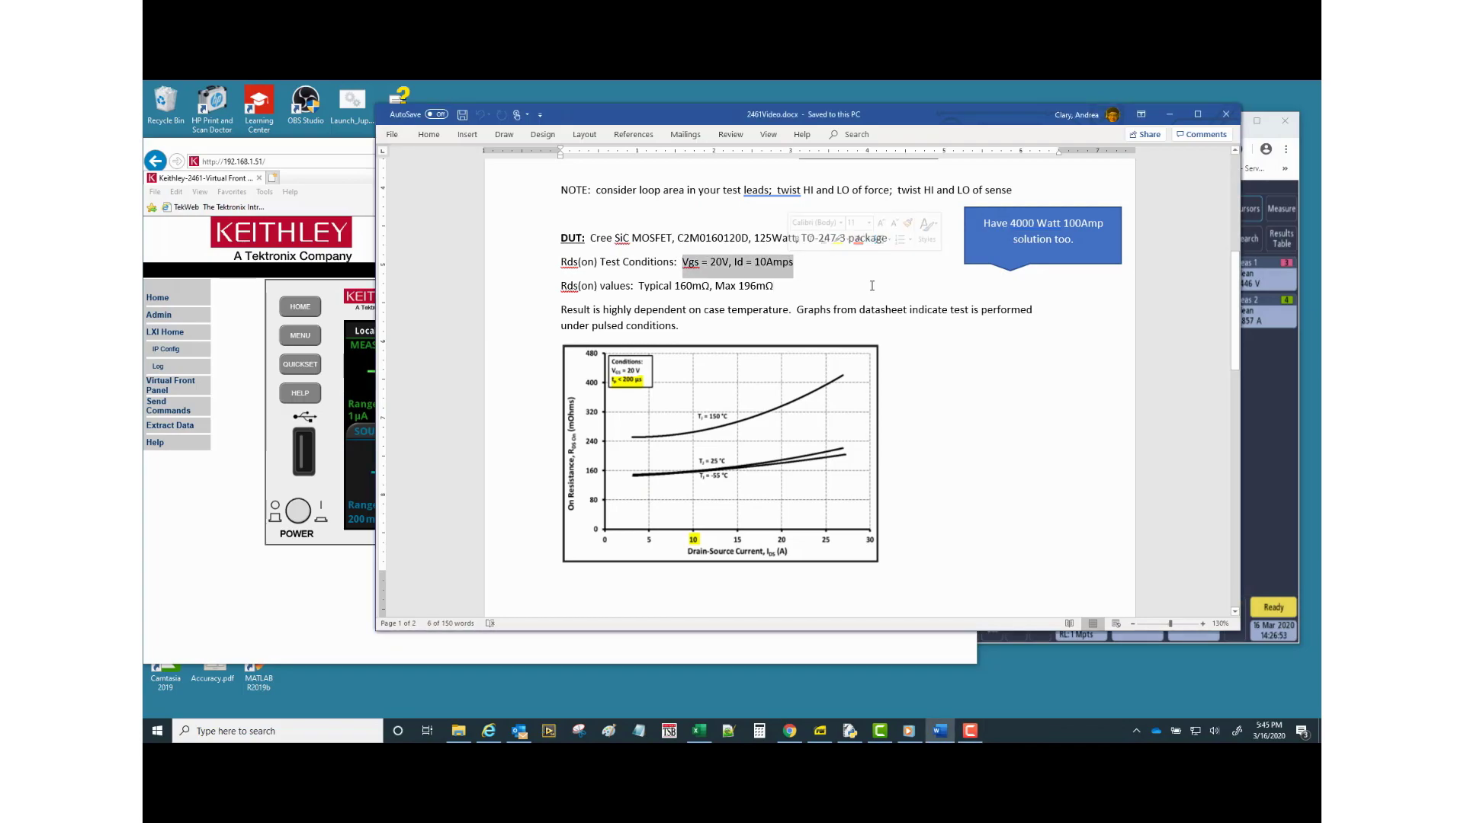
click(871, 285)
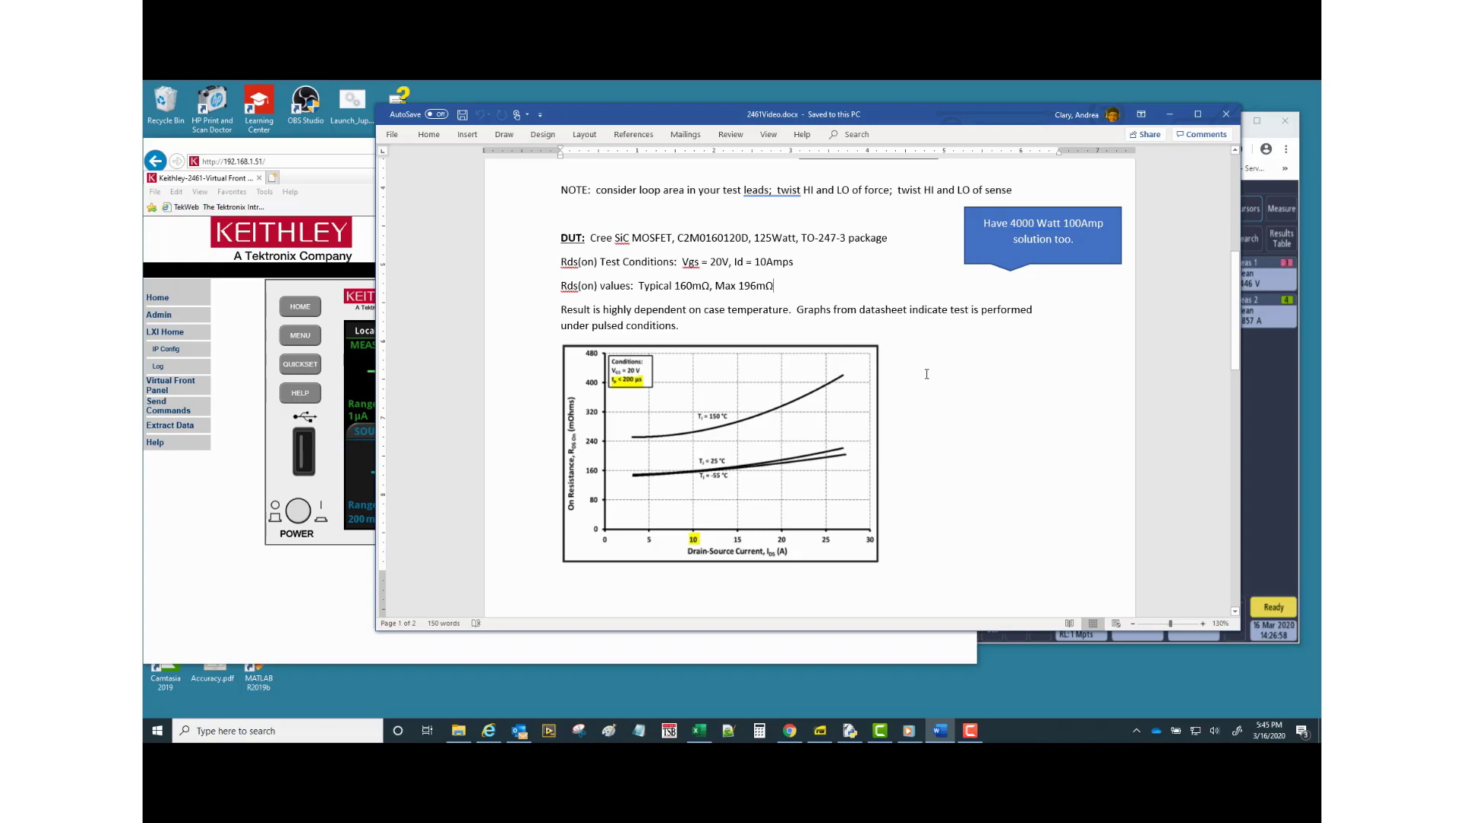
drag(674, 287, 700, 286)
click(809, 287)
Scroll past the fixtures table to the 'Actual Setup:' photo on page 2.
scroll(952, 425, down, 10)
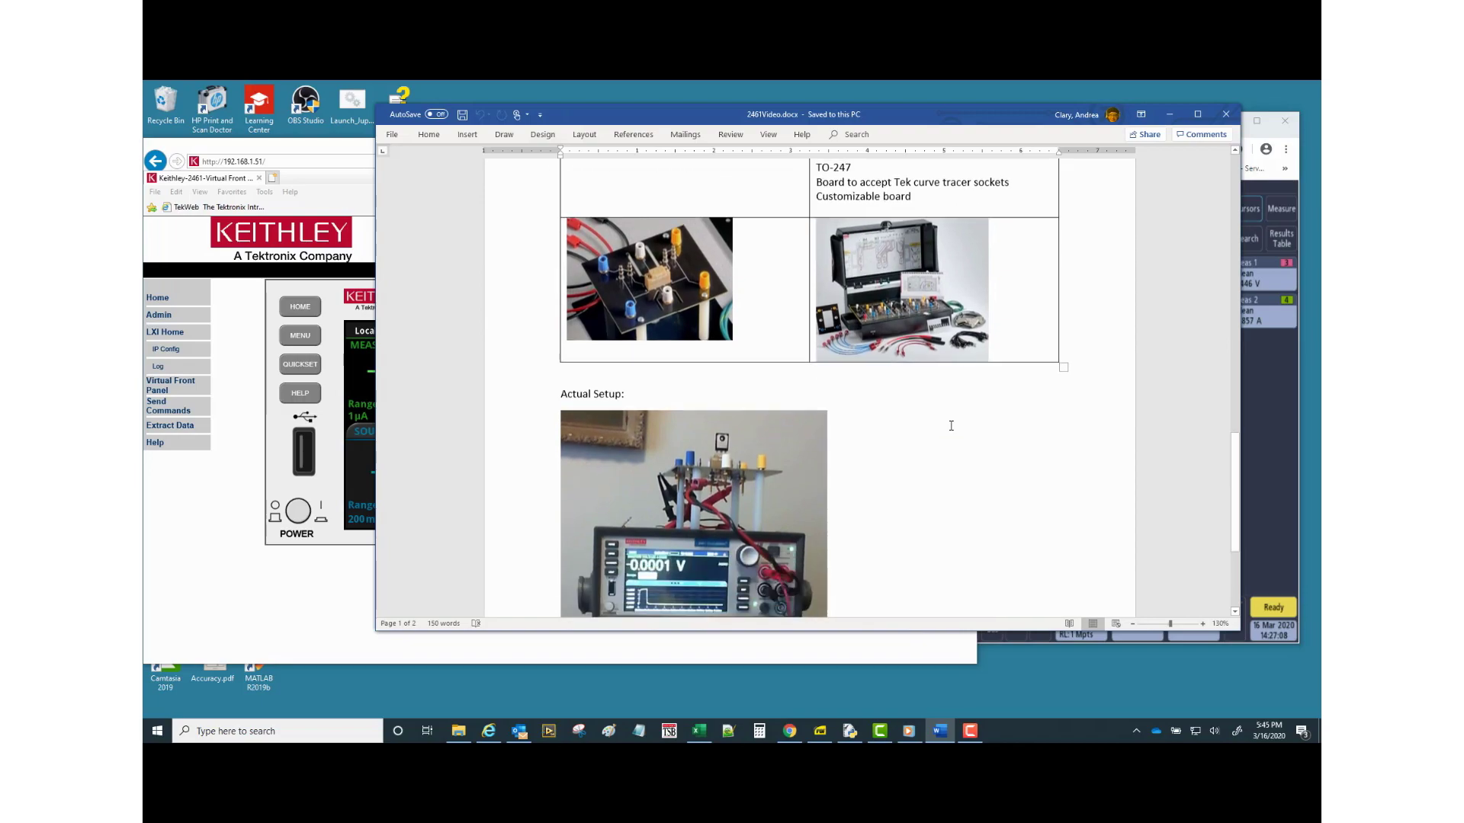
scroll(951, 425, down, 5)
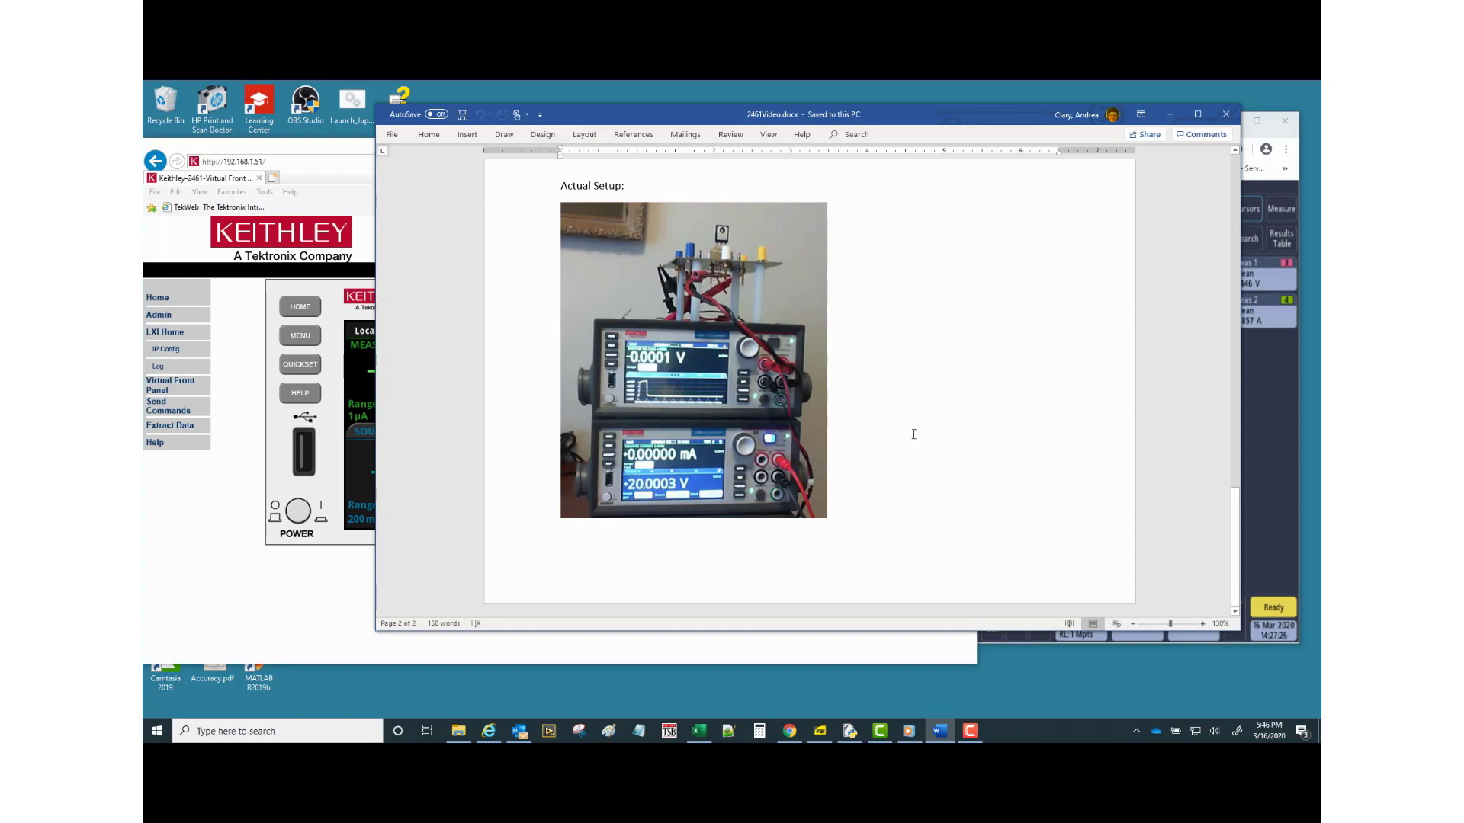
Bring the Keithley 2461 virtual front panel browser window to the front.
click(353, 153)
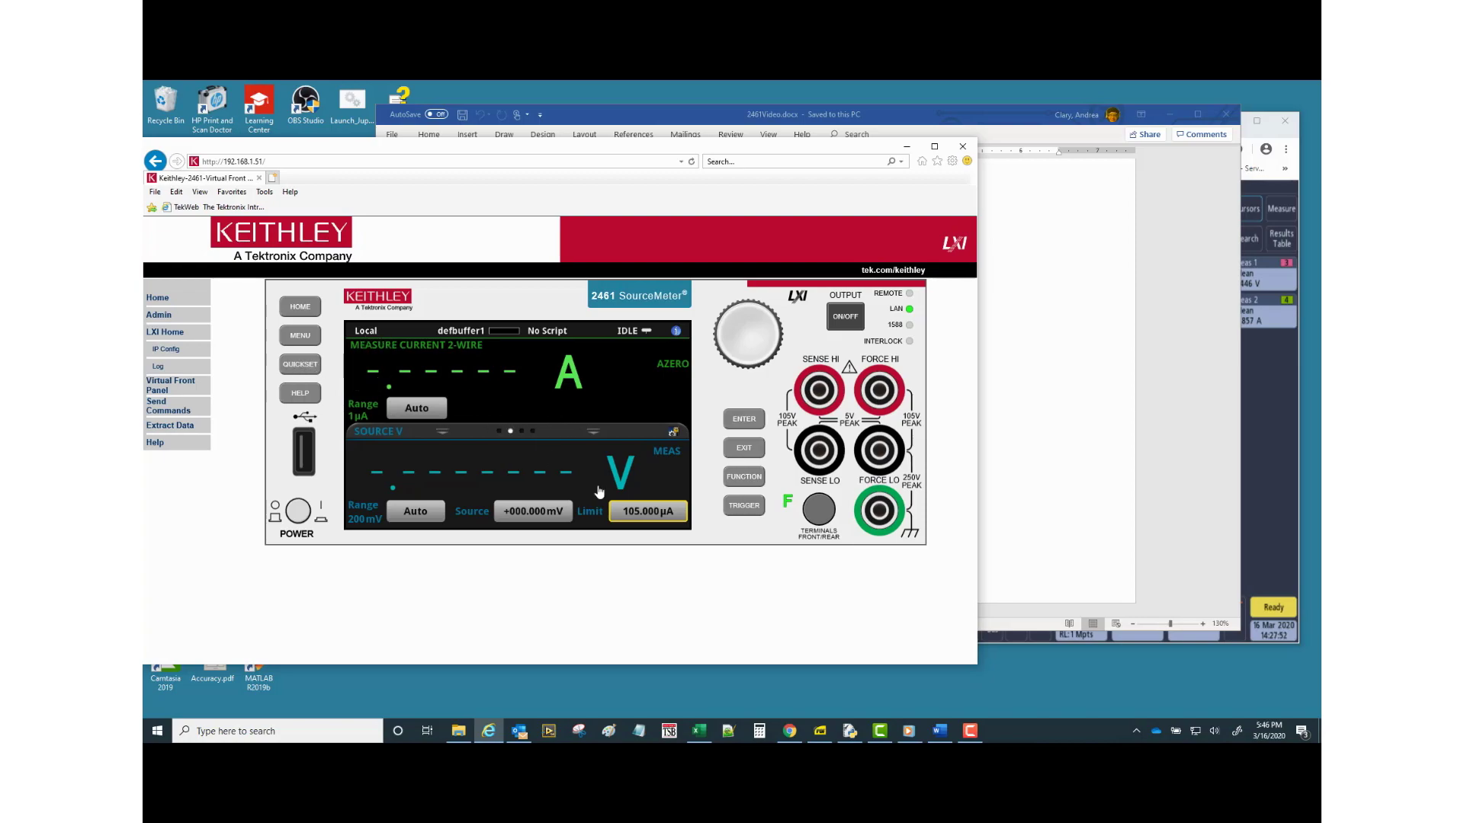
From QUICKSET, show the Digitize choices in the SrcV MeasI function selector.
click(301, 366)
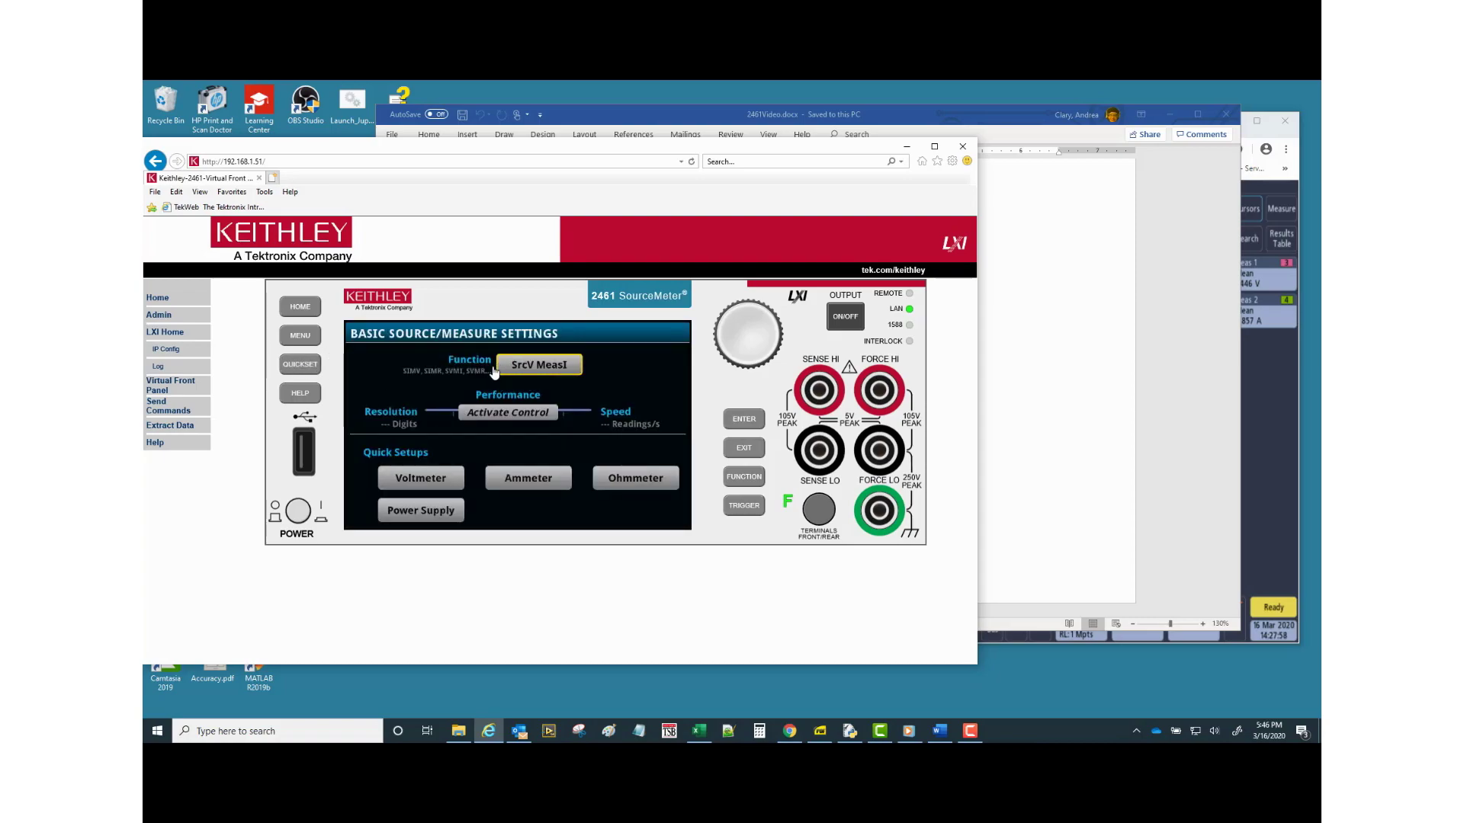
click(536, 367)
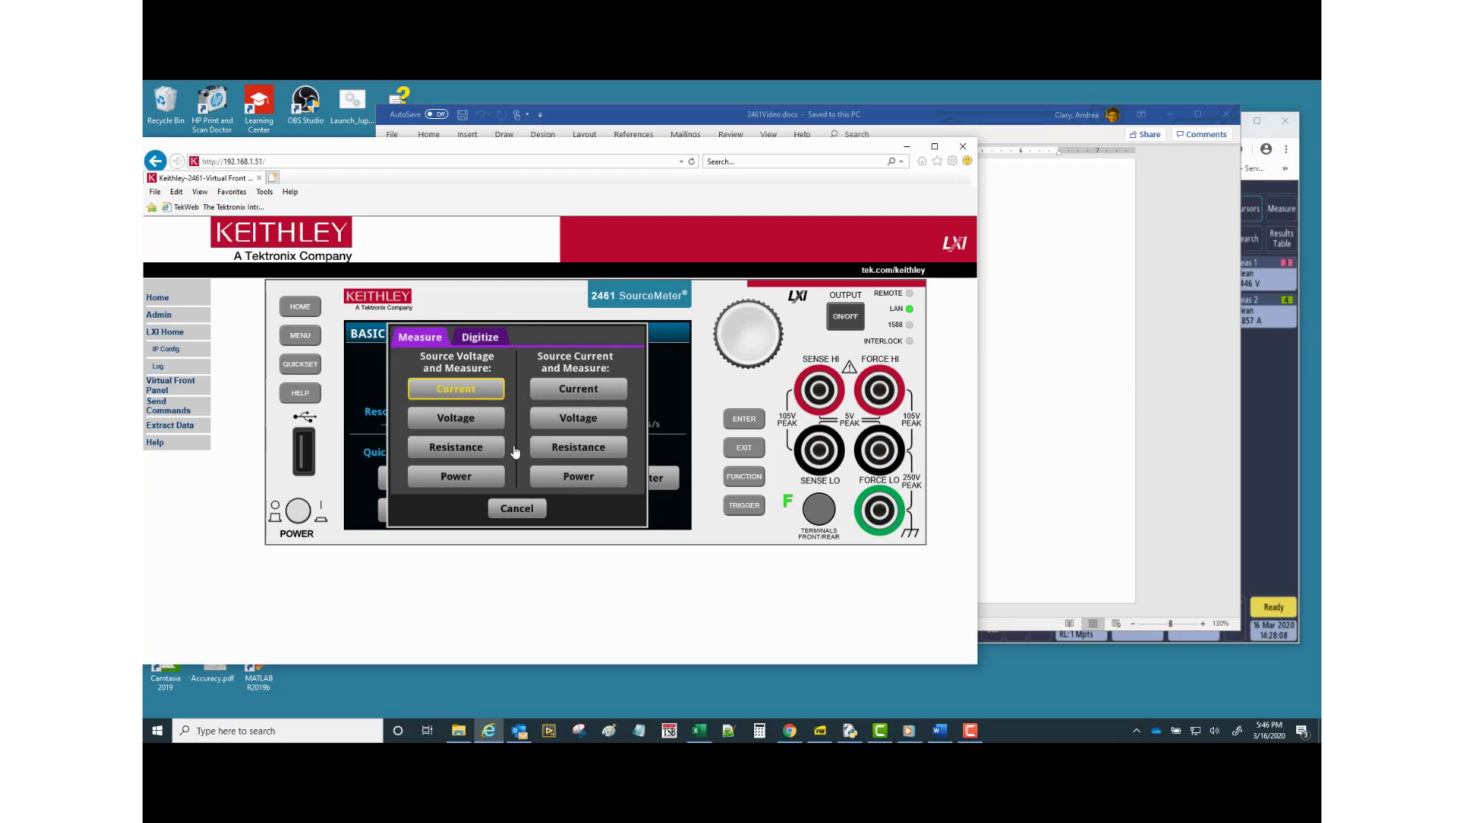
click(489, 345)
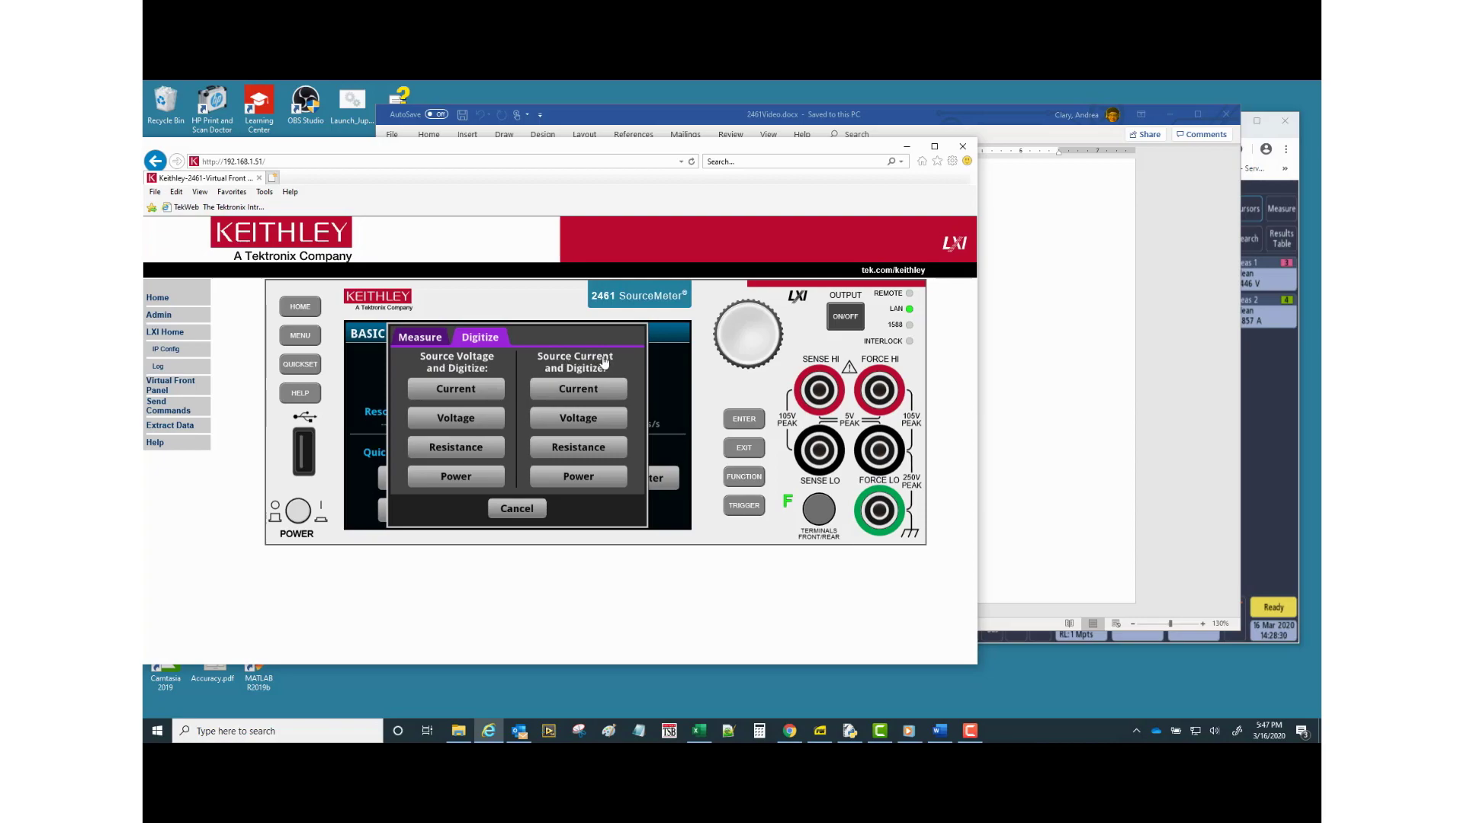
Choose Source Current with Digitize Voltage as the instrument function.
click(584, 418)
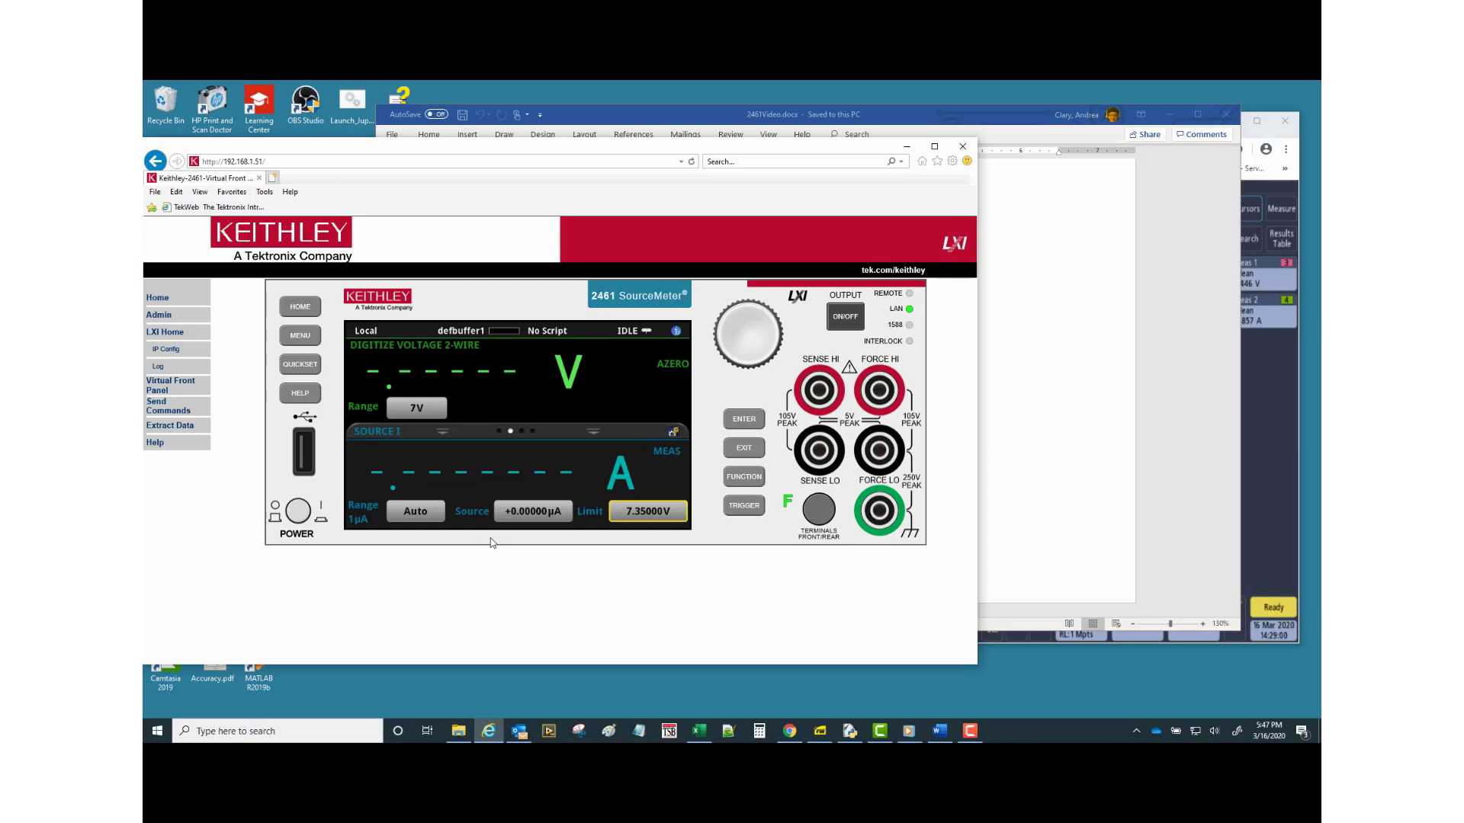
Change the digitize voltage range from 7V to 2V.
click(425, 412)
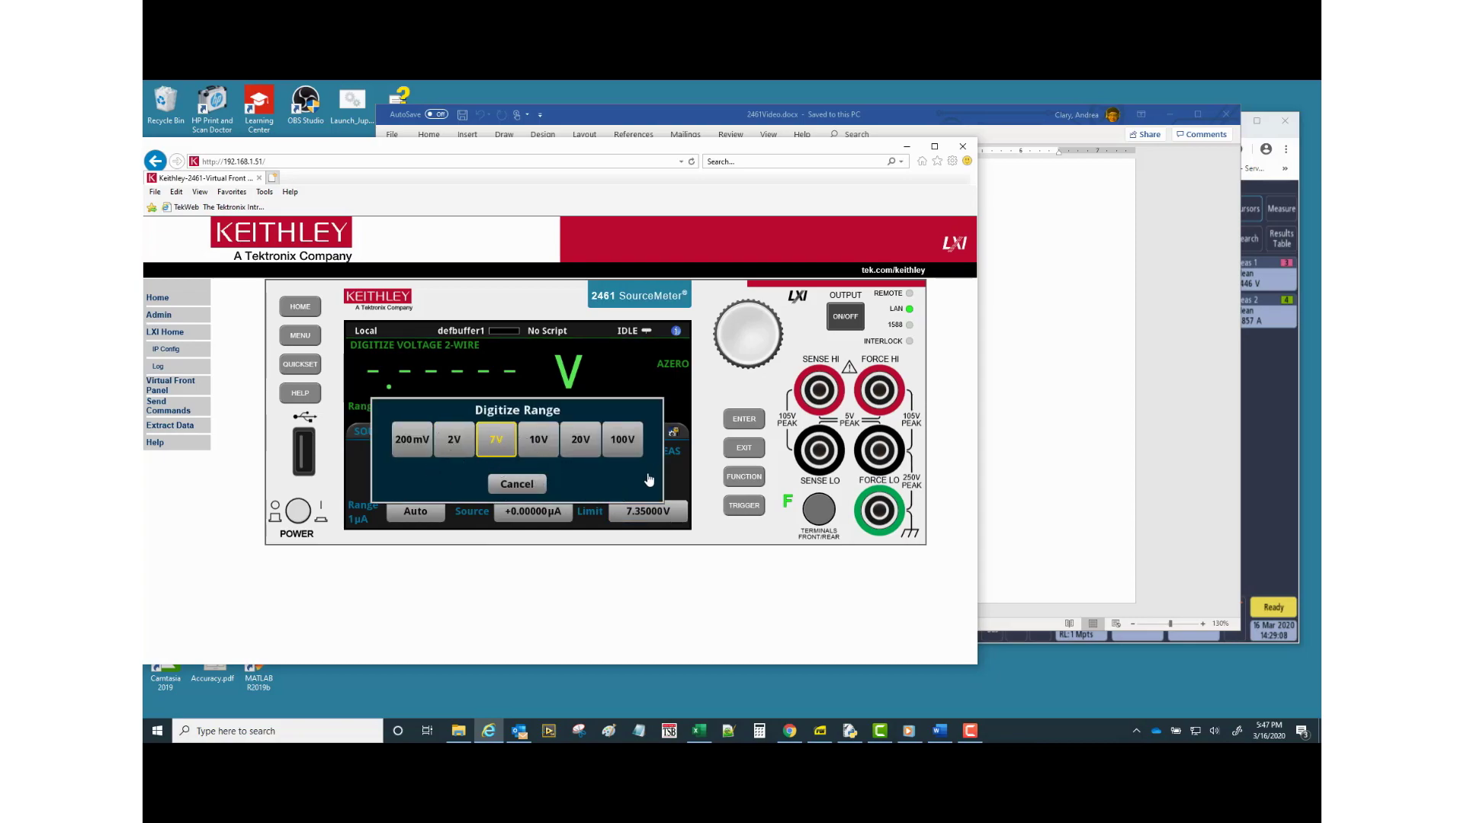
click(455, 440)
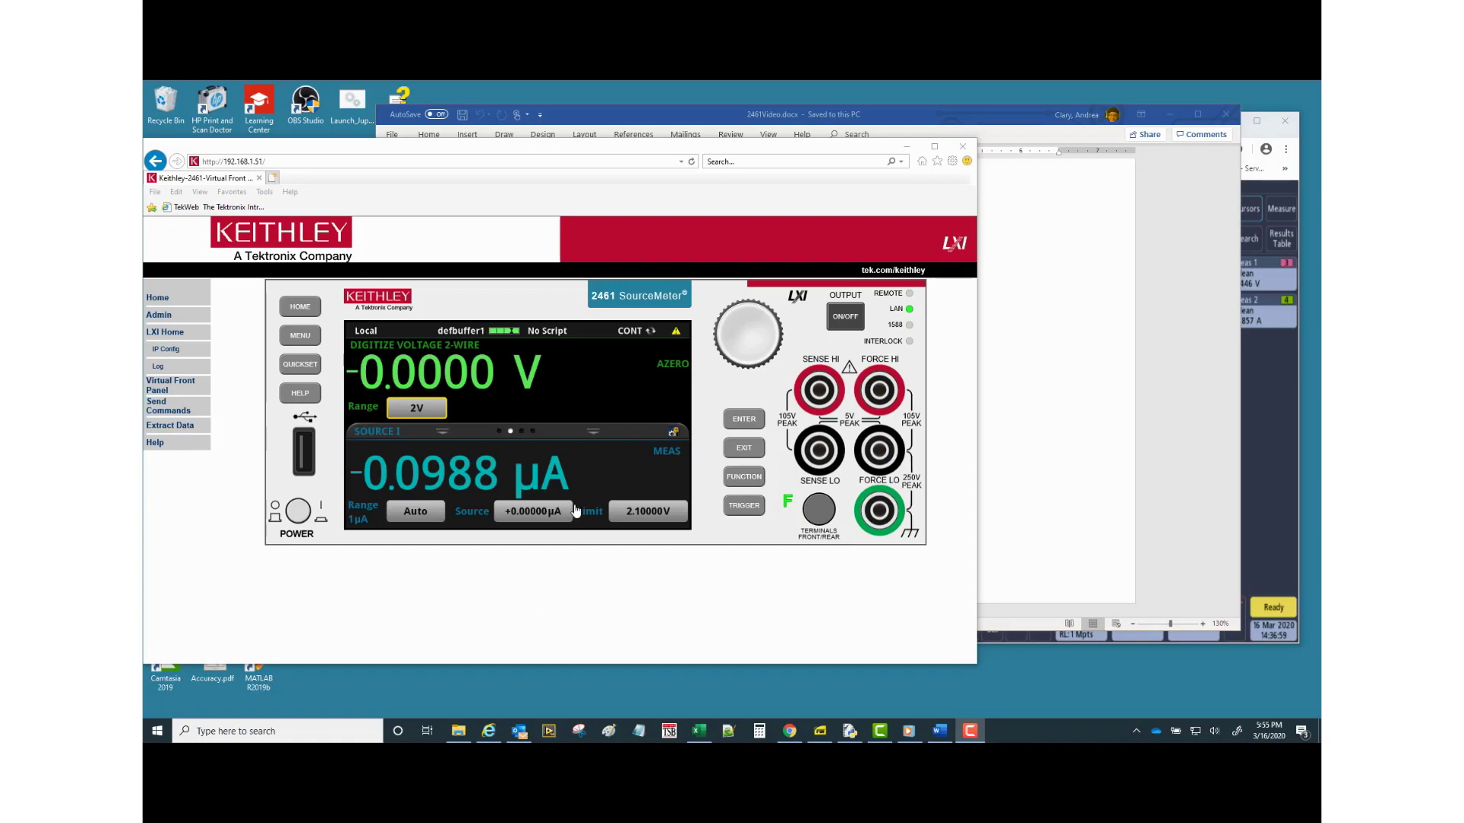
Set the Measure Settings sense mode to 4-Wire Sense.
click(301, 338)
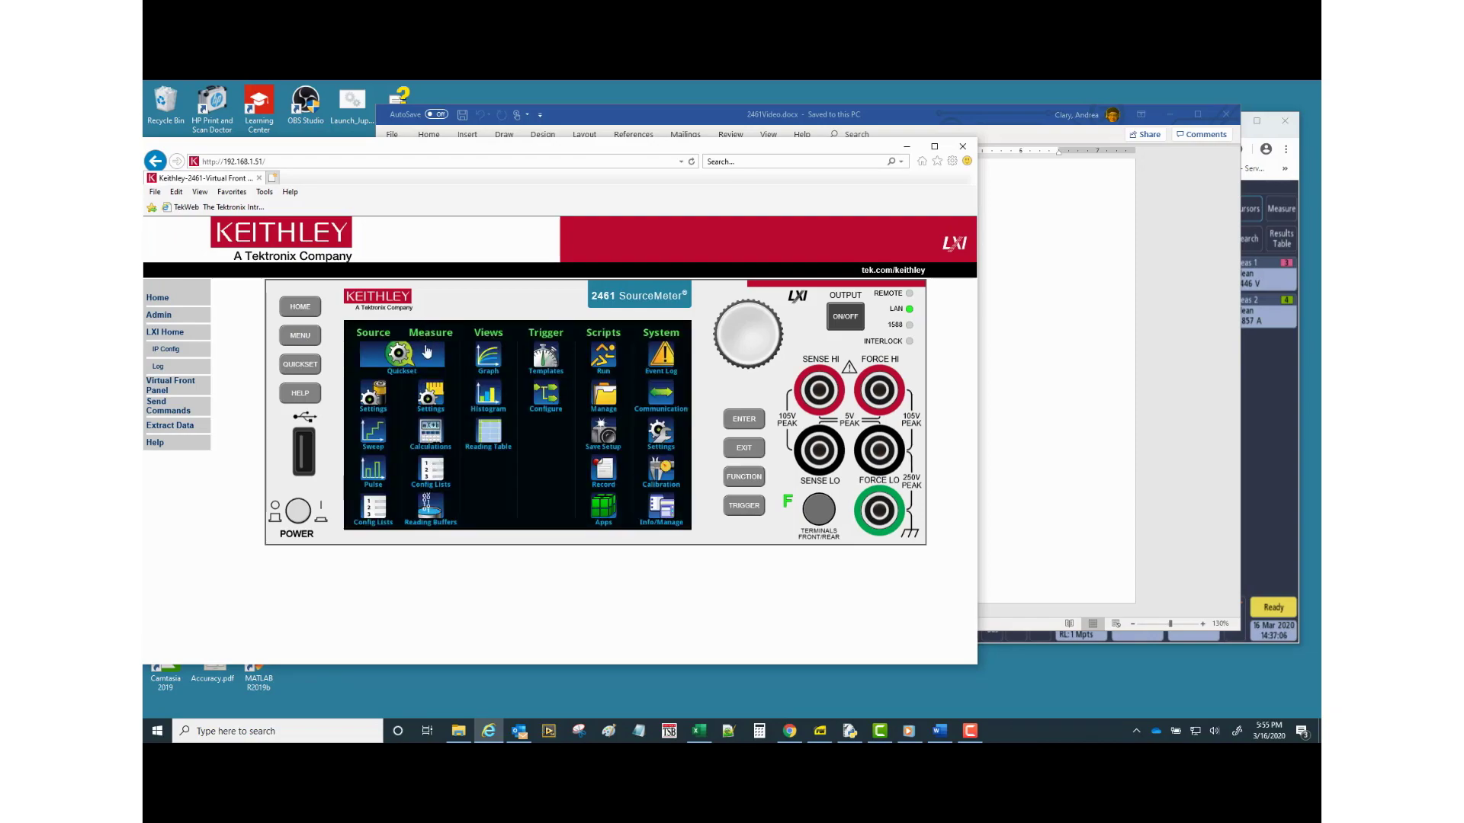
click(431, 396)
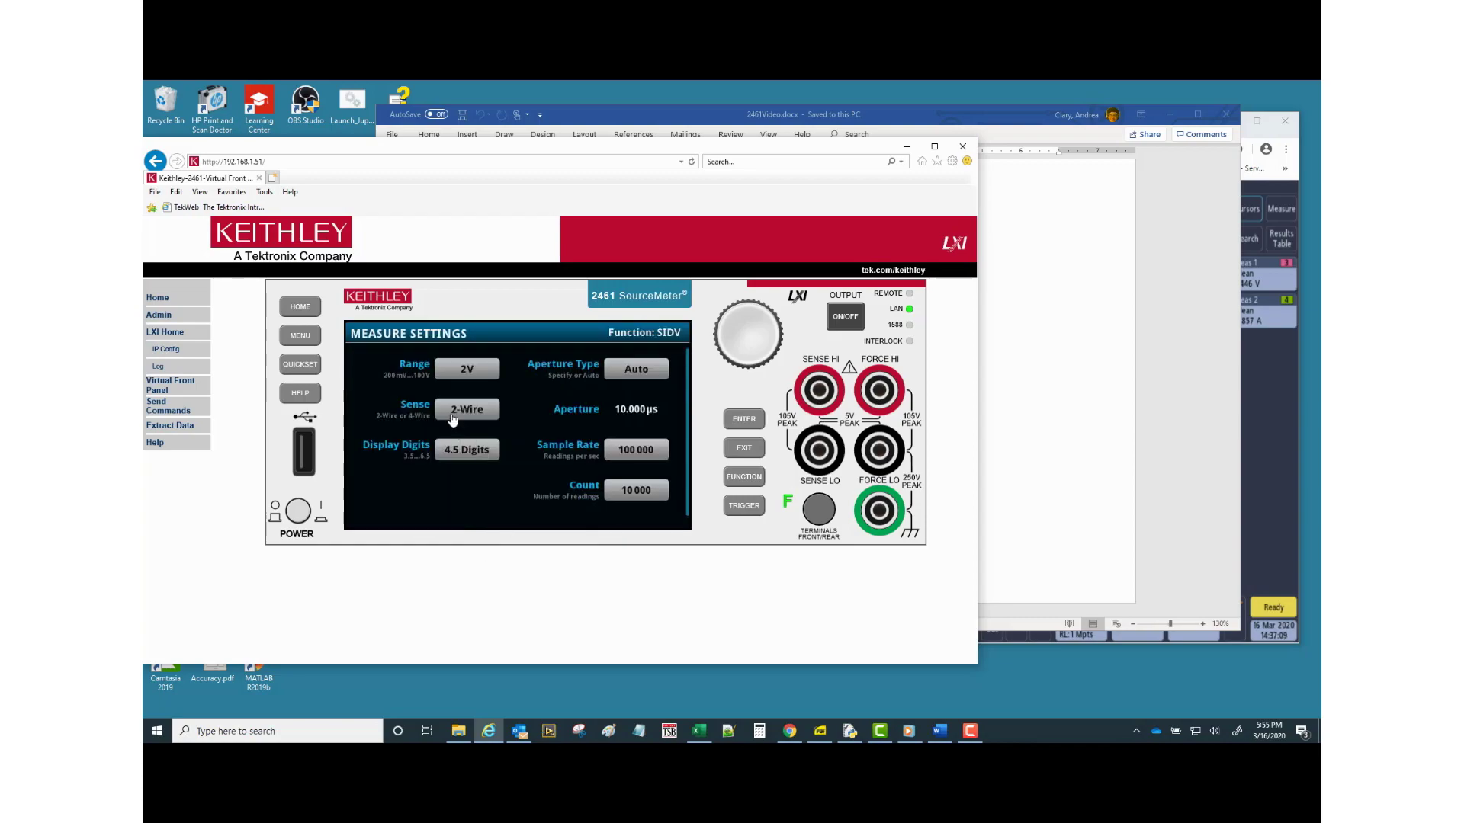
click(463, 413)
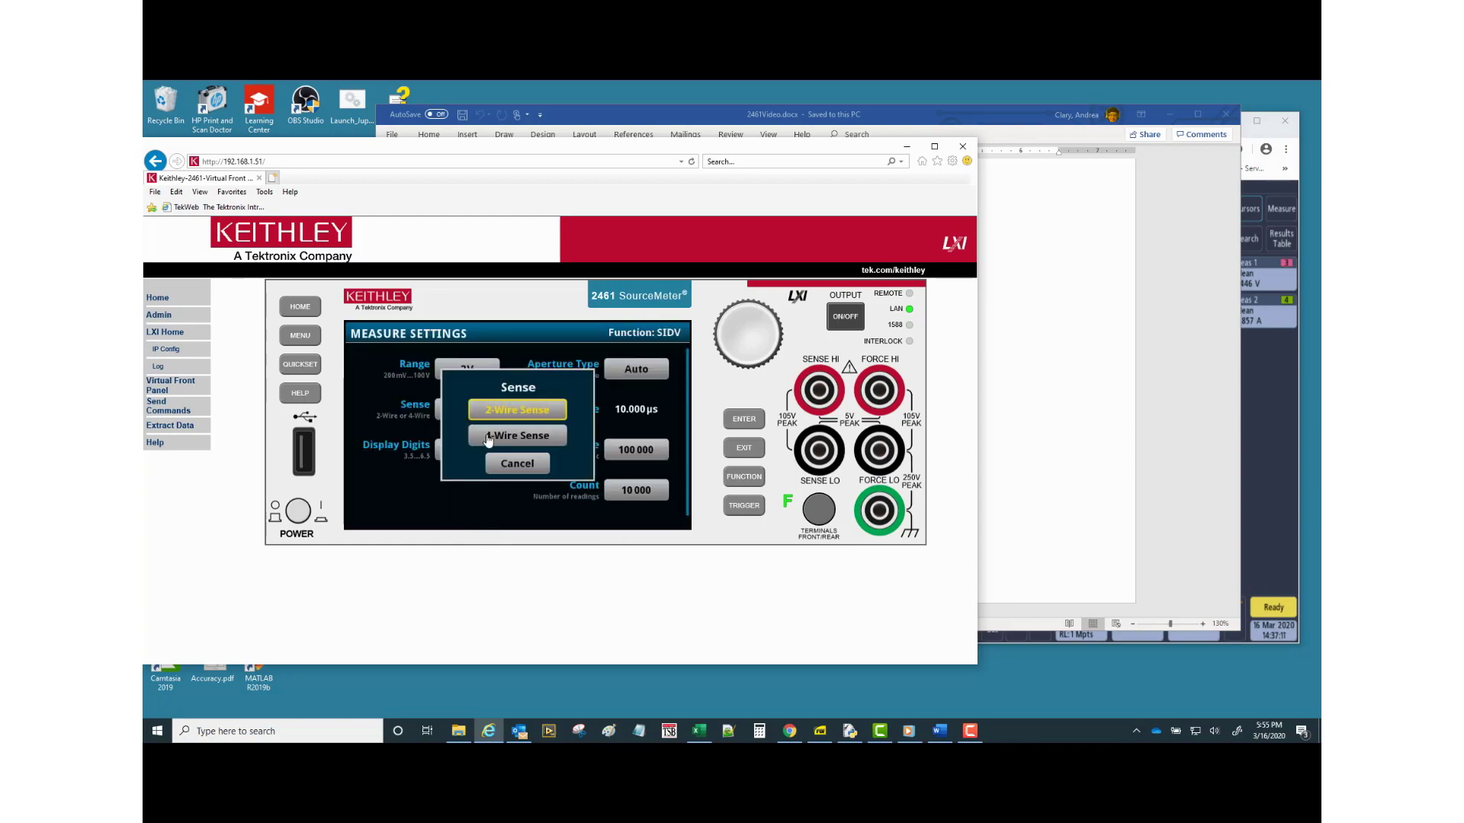
click(488, 441)
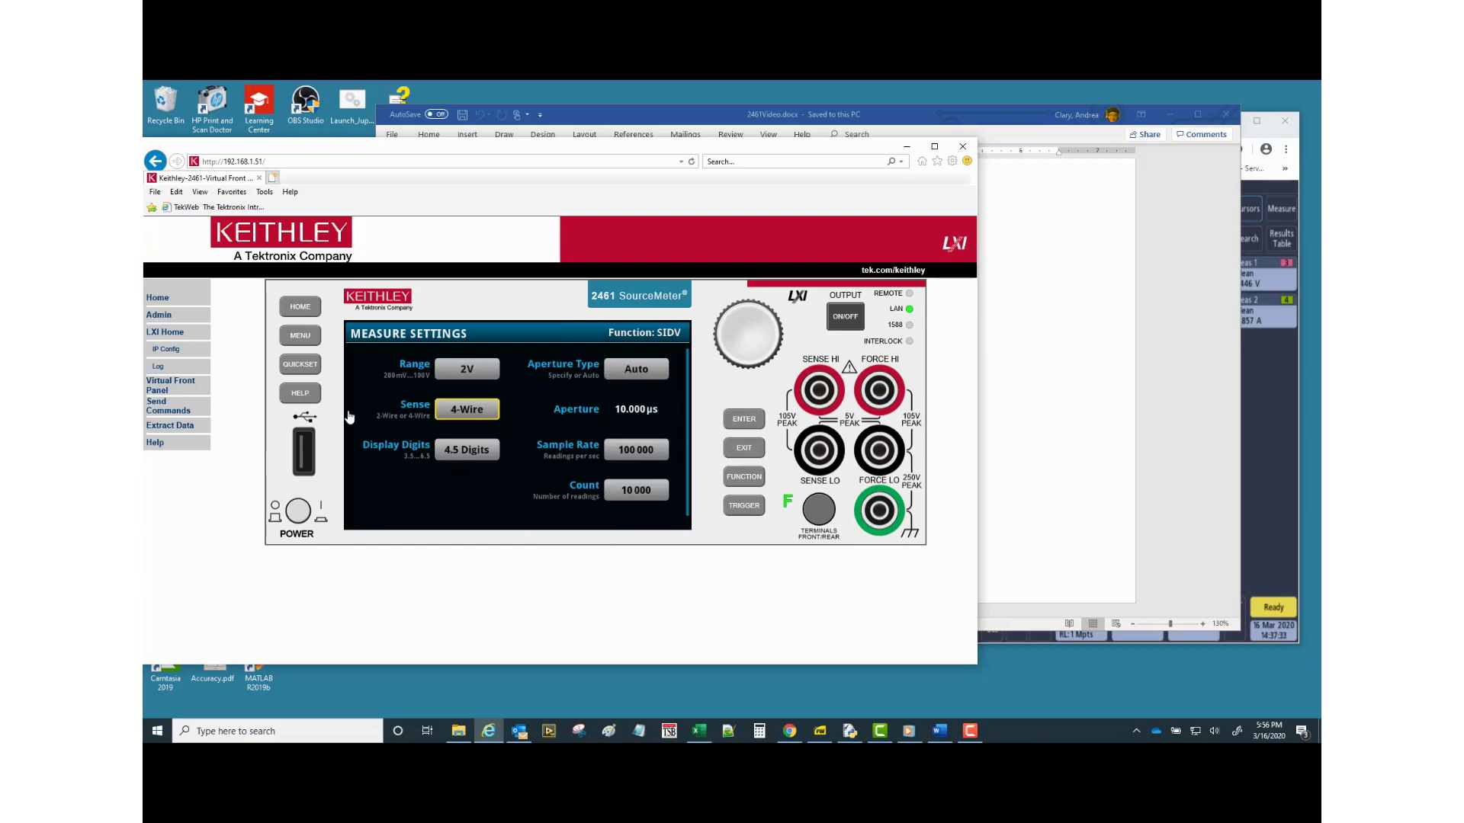
Recheck the measure settings and bring up the Source Pulse settings screen.
click(301, 338)
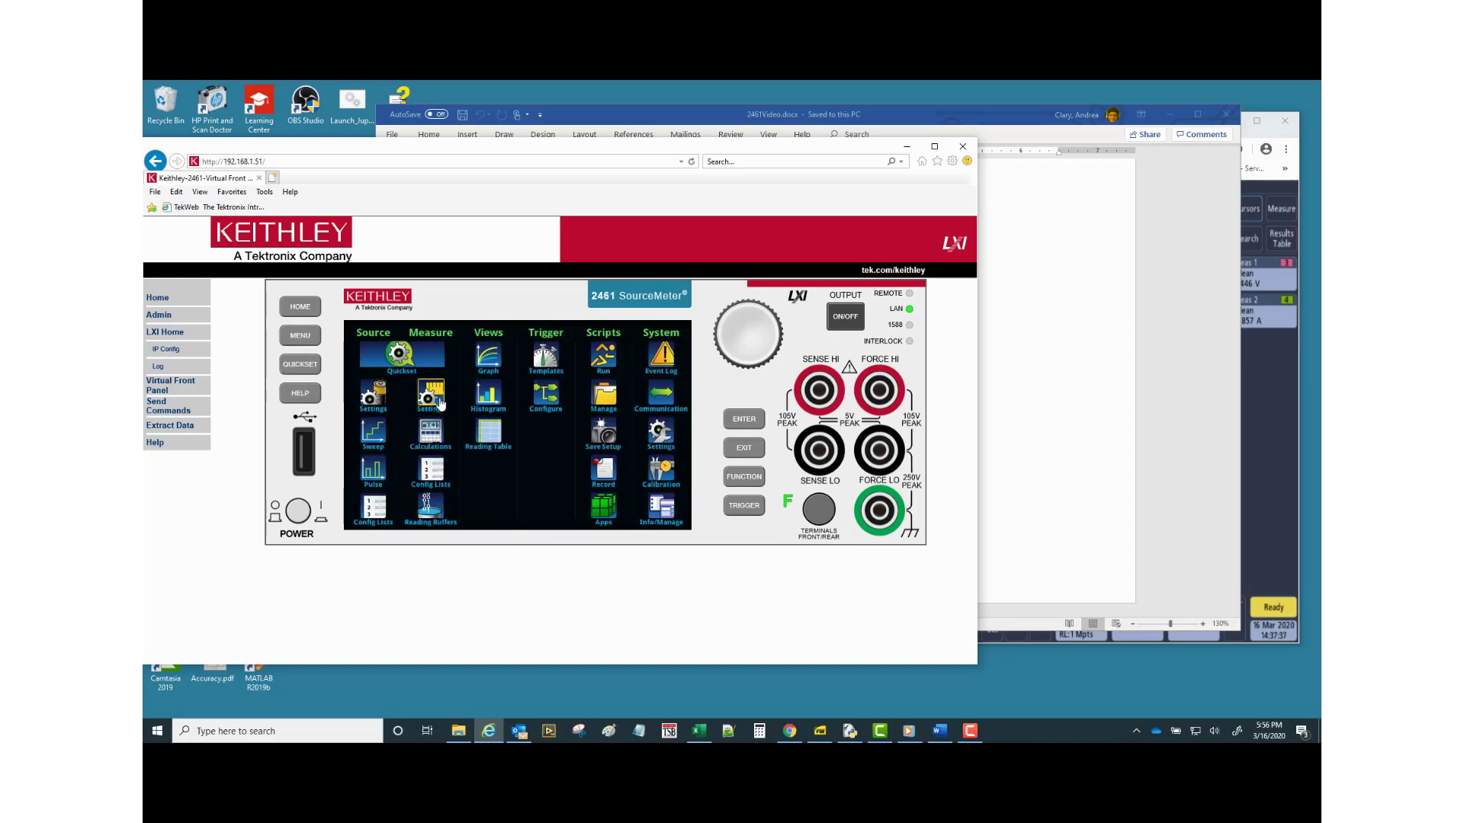
click(436, 398)
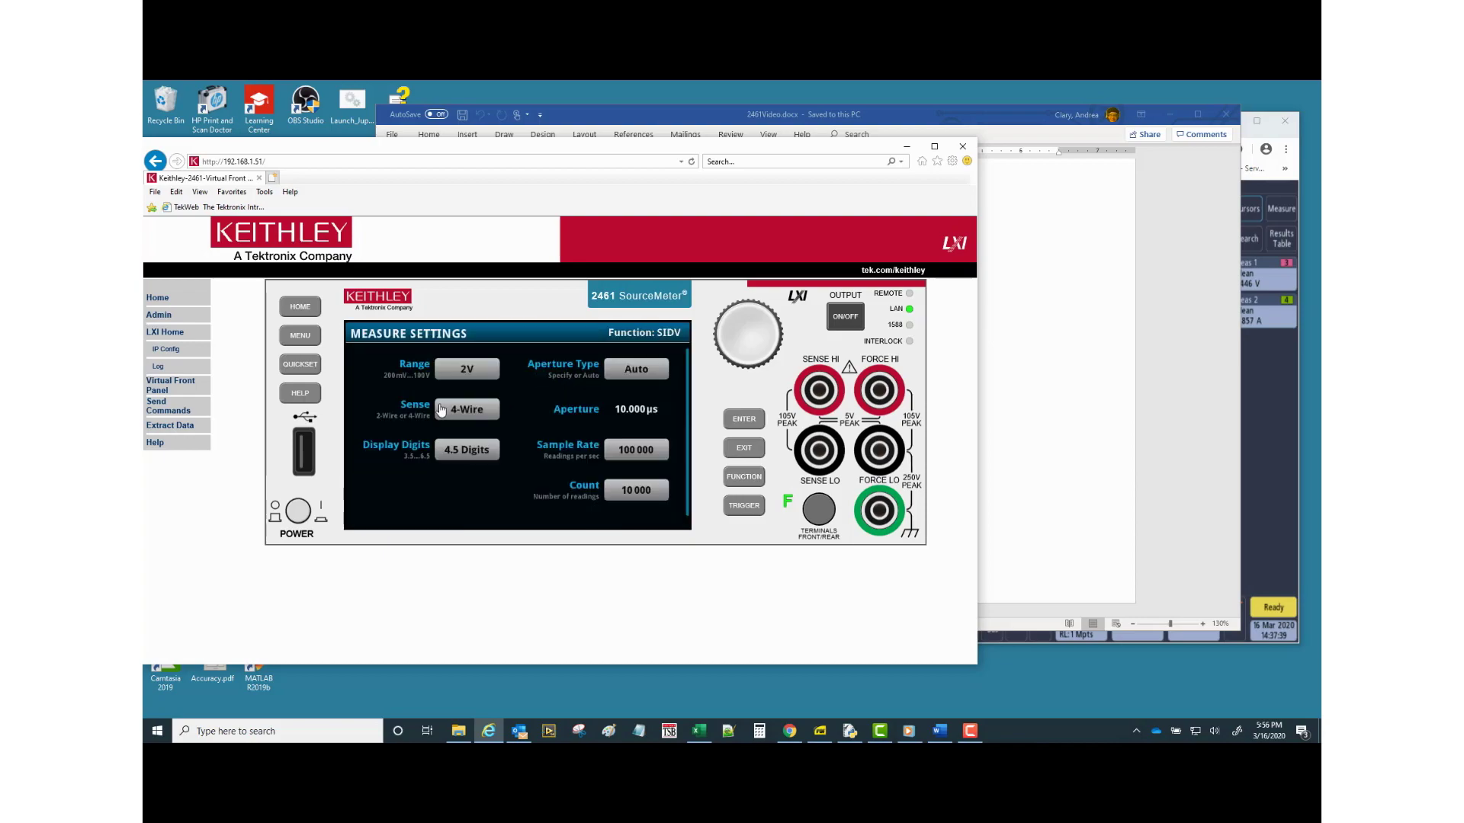
click(300, 335)
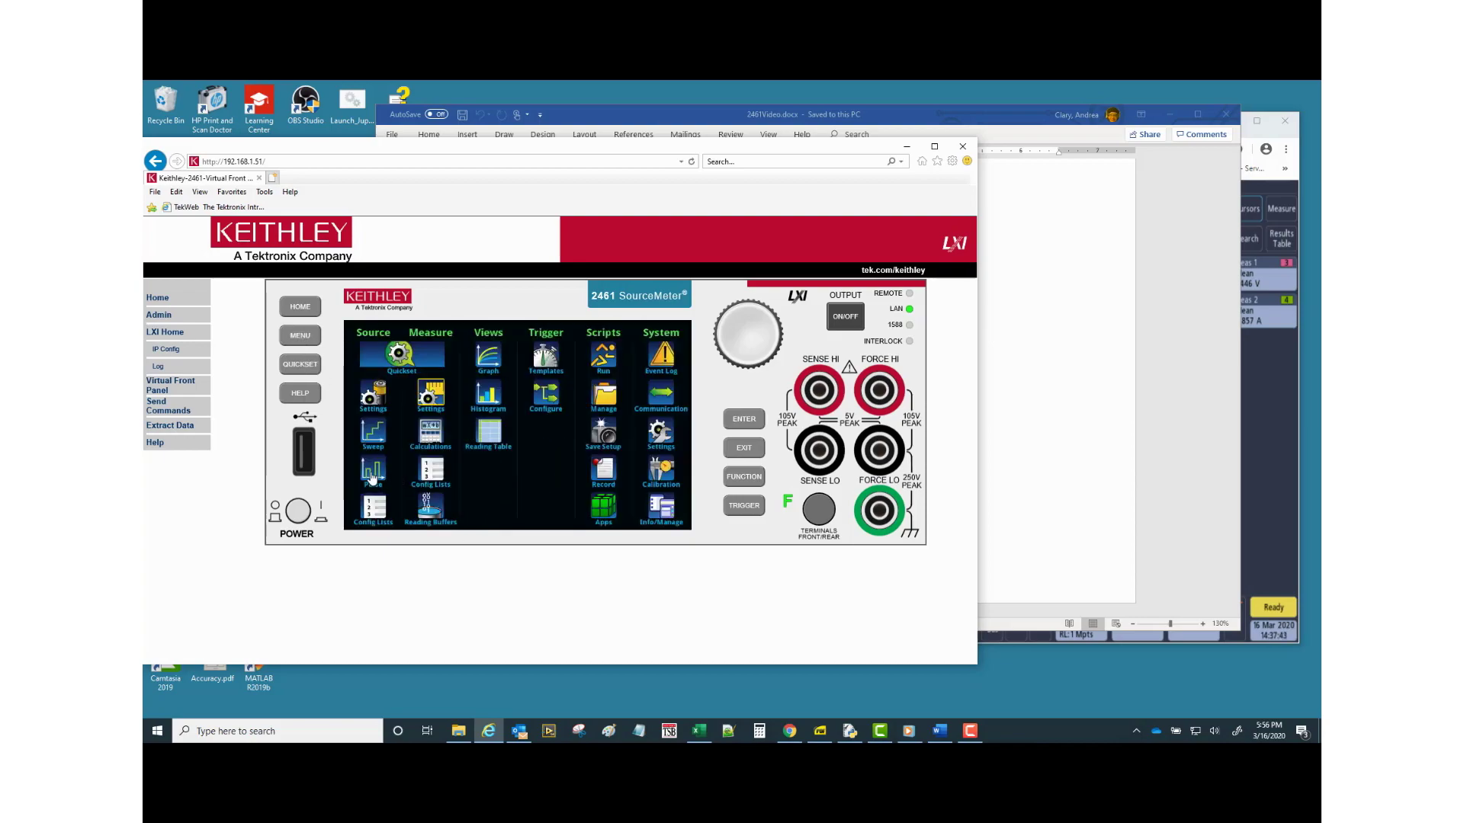
click(372, 476)
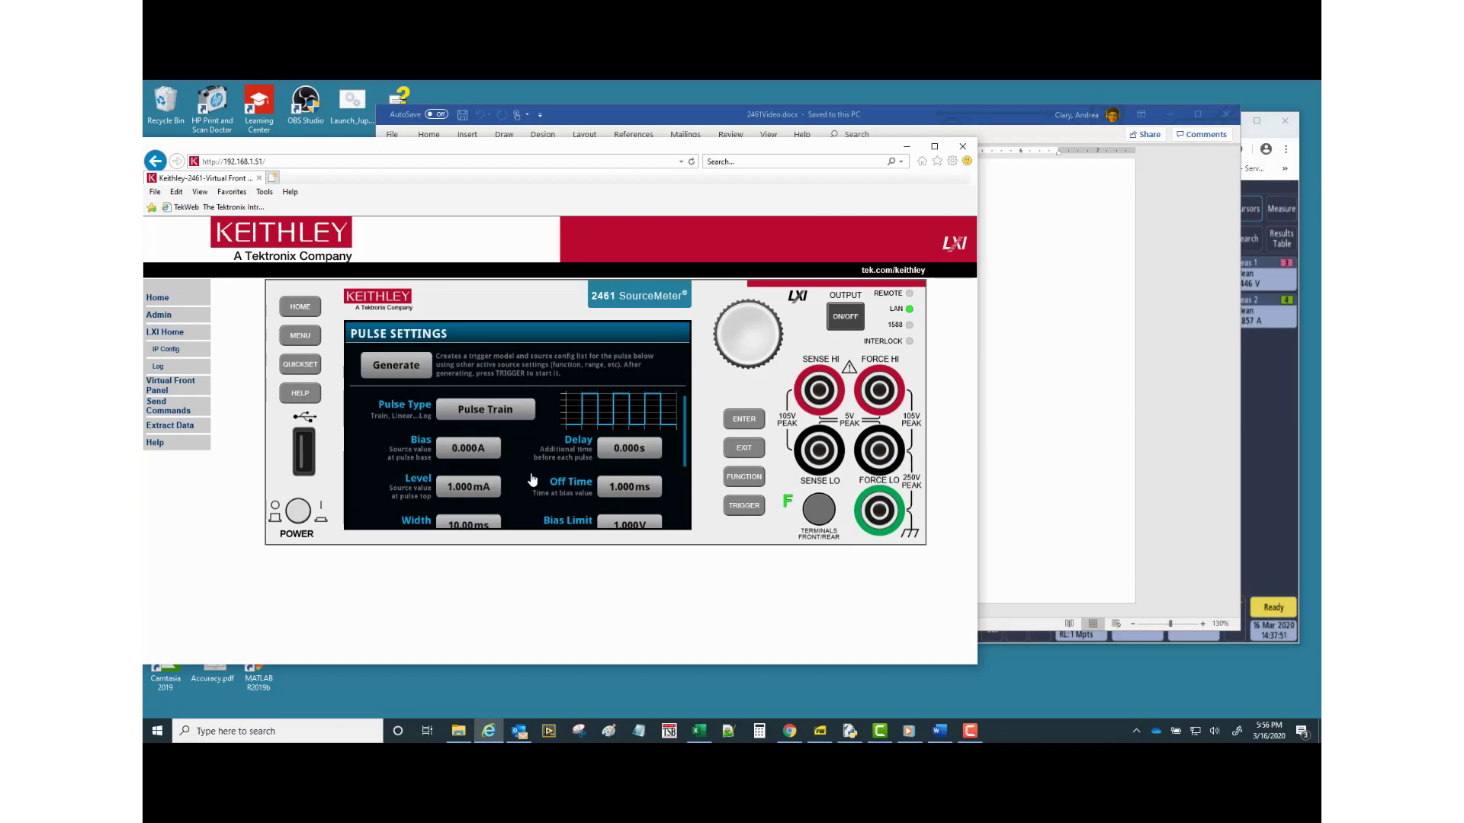
Set the pulse Level to 10 A and the pulse Width to 500 µs.
scroll(532, 480, down, 1)
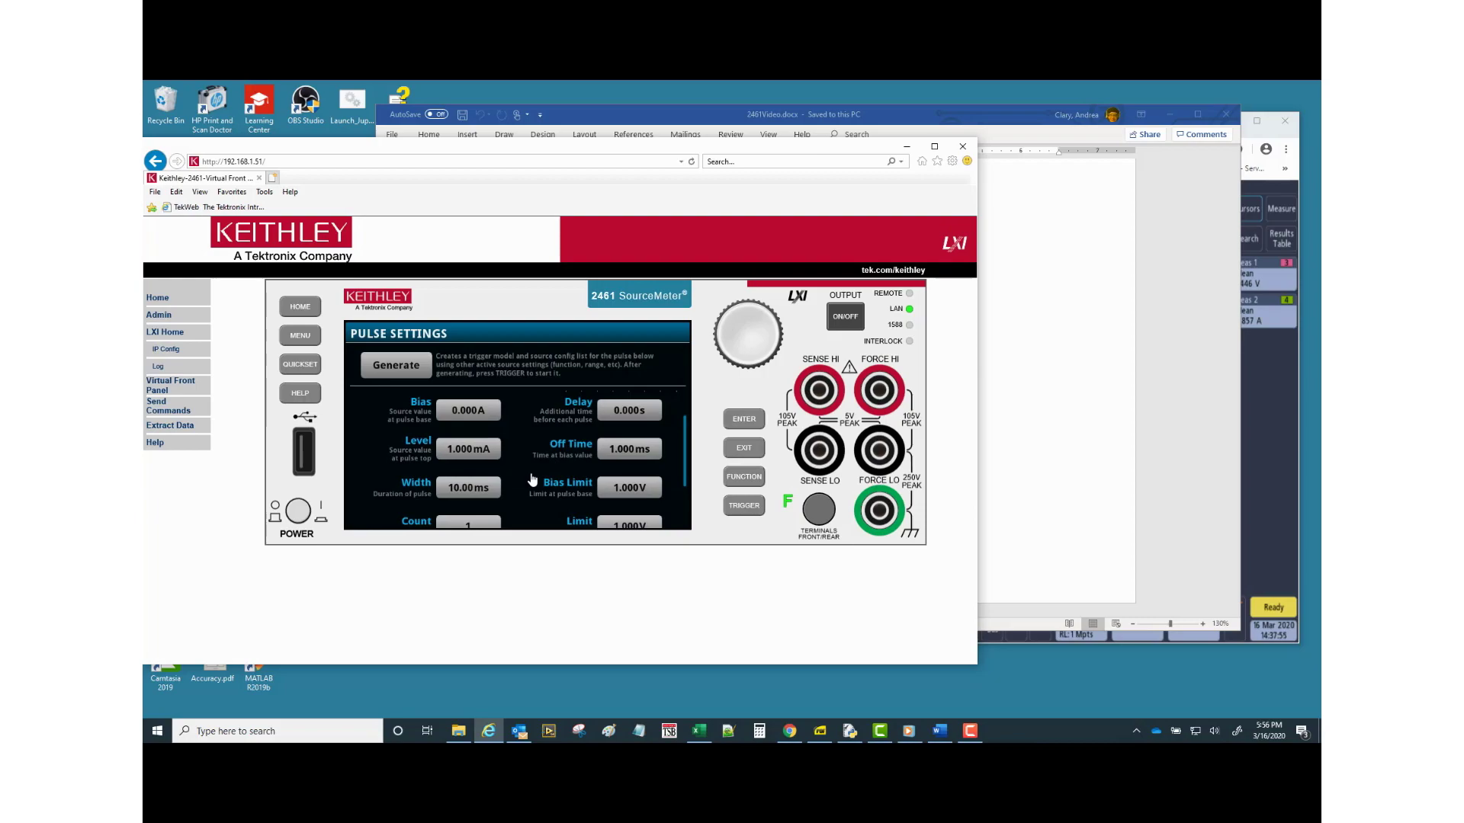
key(Return)
text(10A)
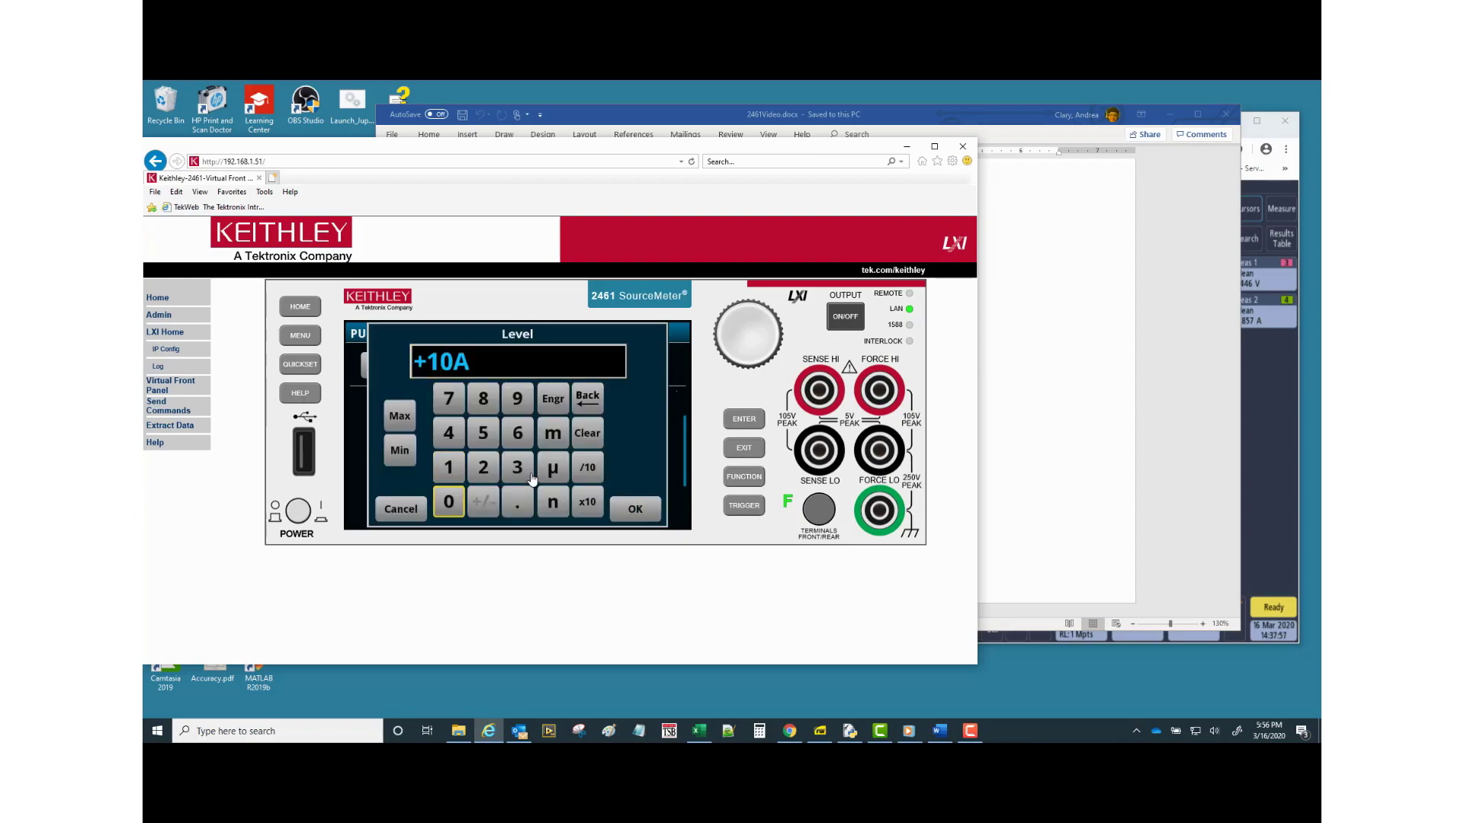
key(Return)
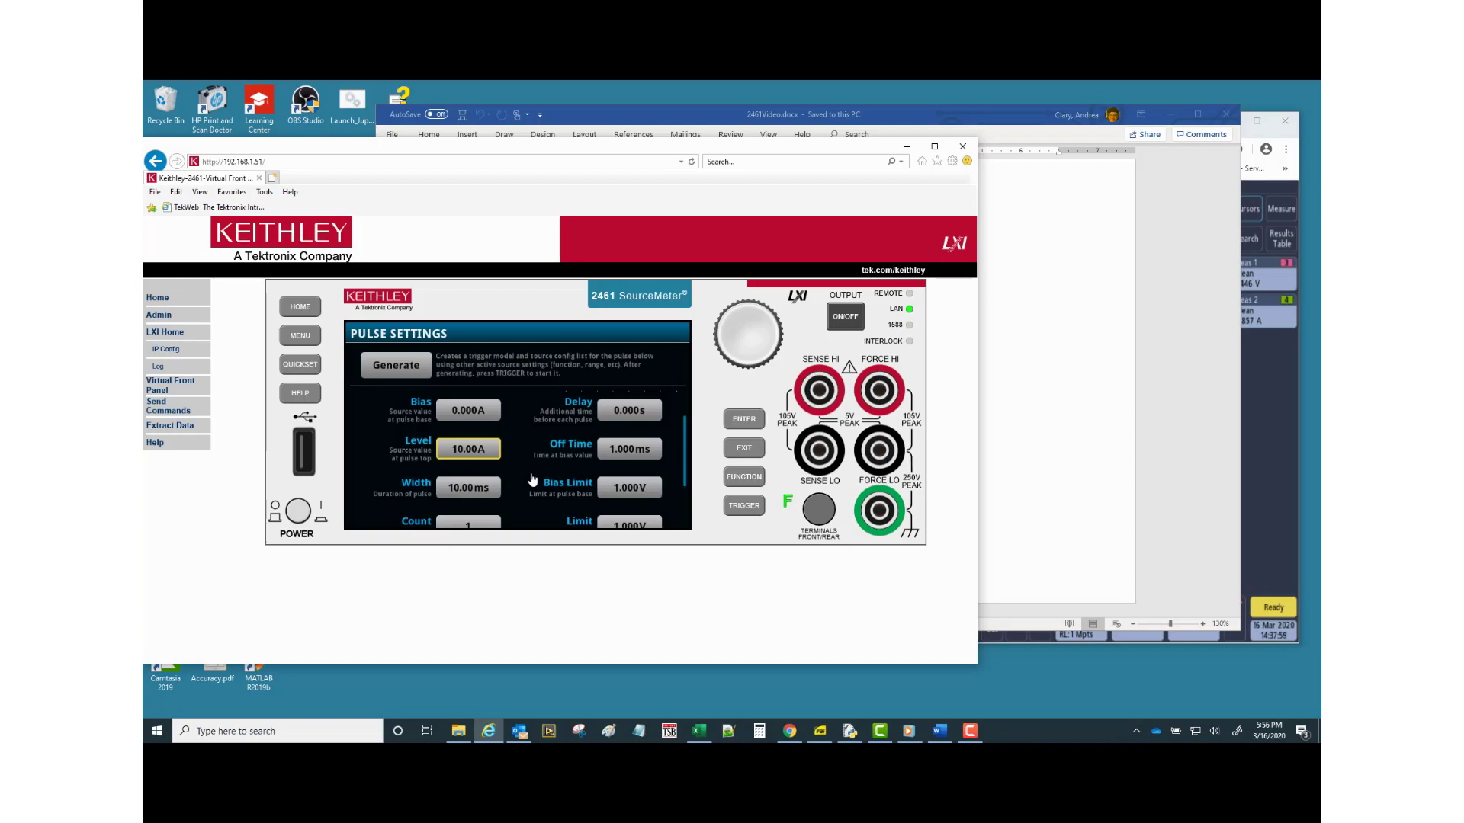
scroll(532, 479, down, 1)
key(Return)
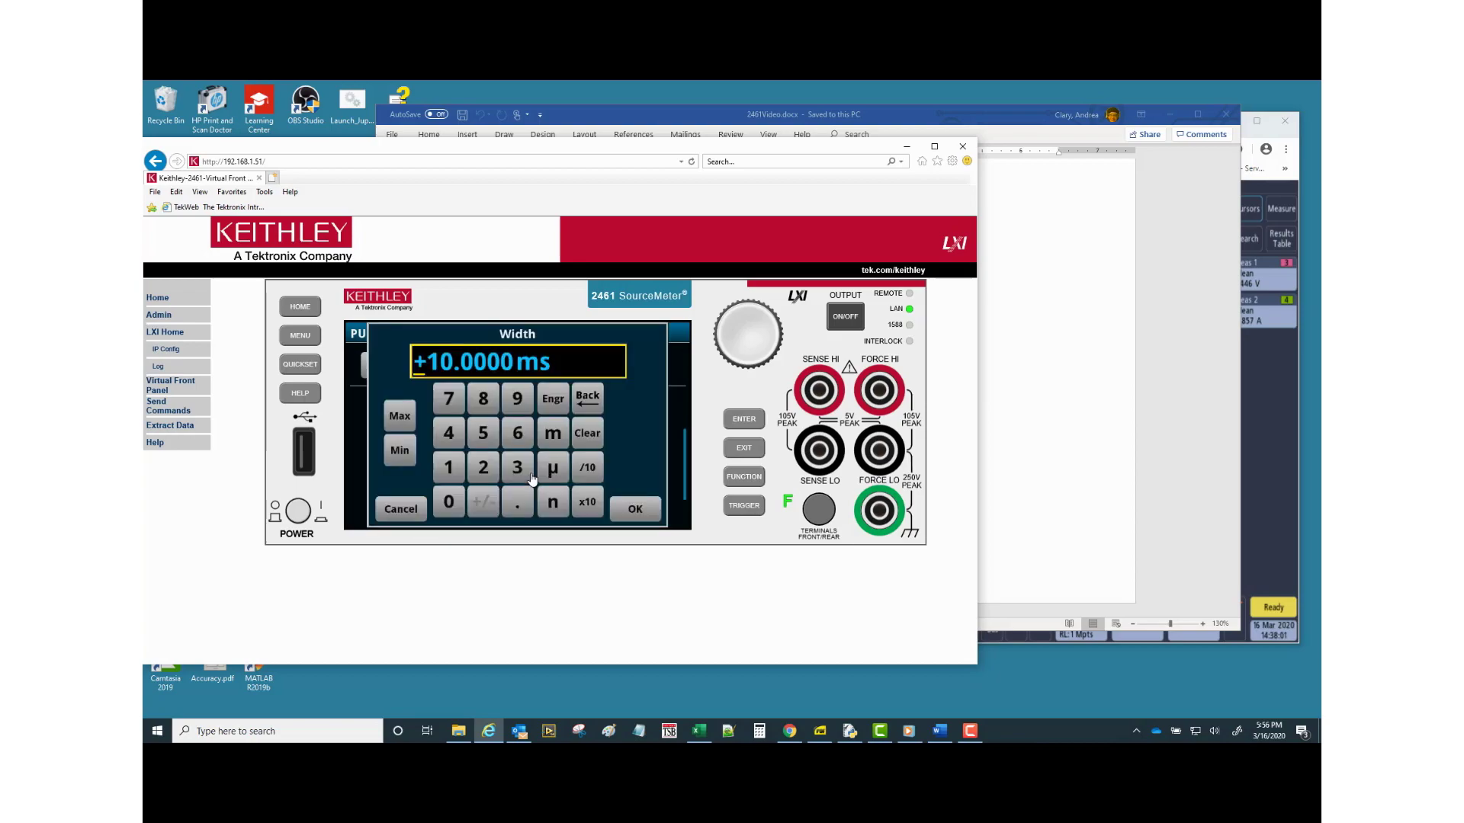
text(500s)
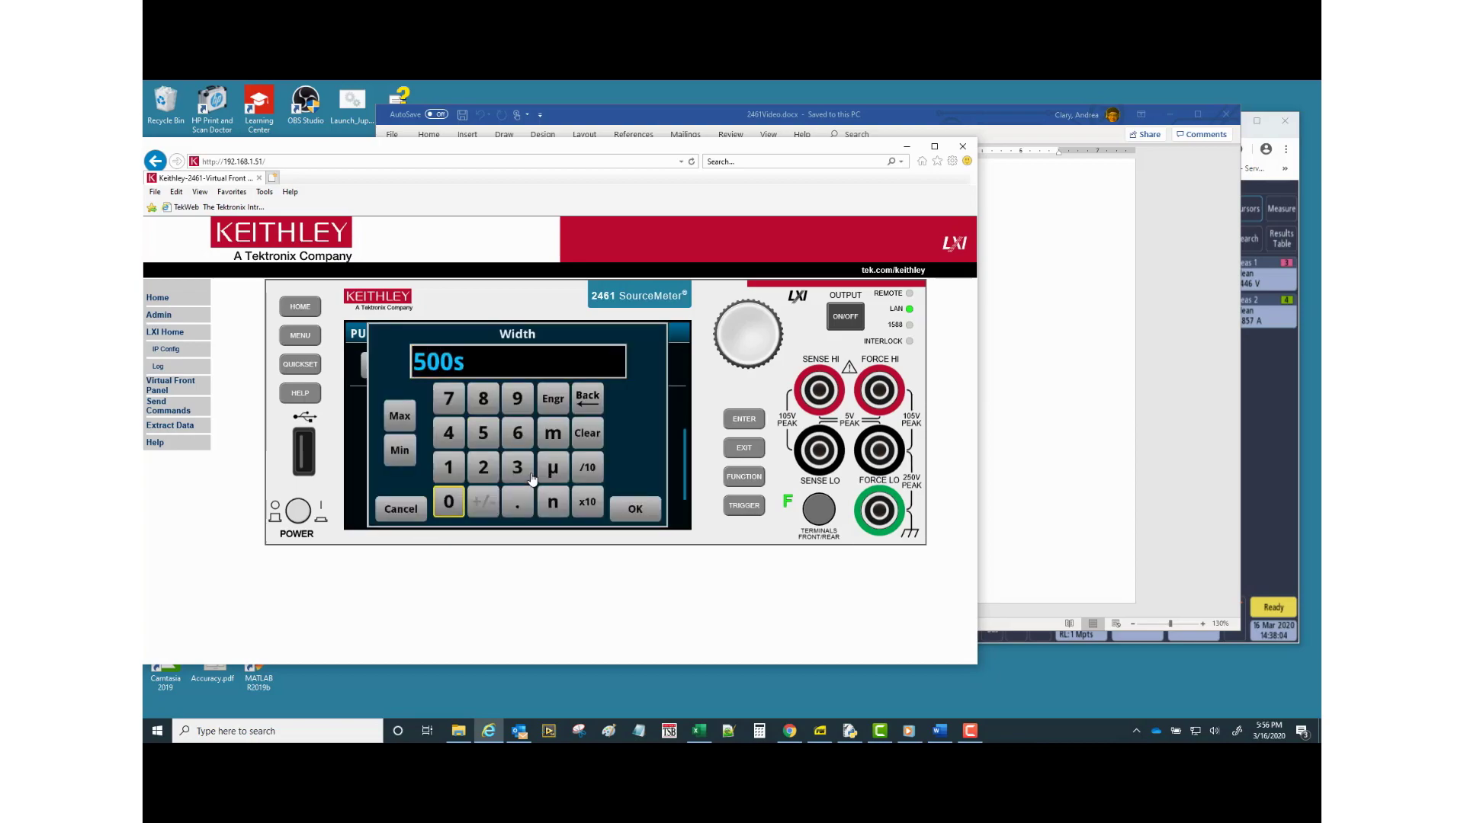
text(u)
key(Return)
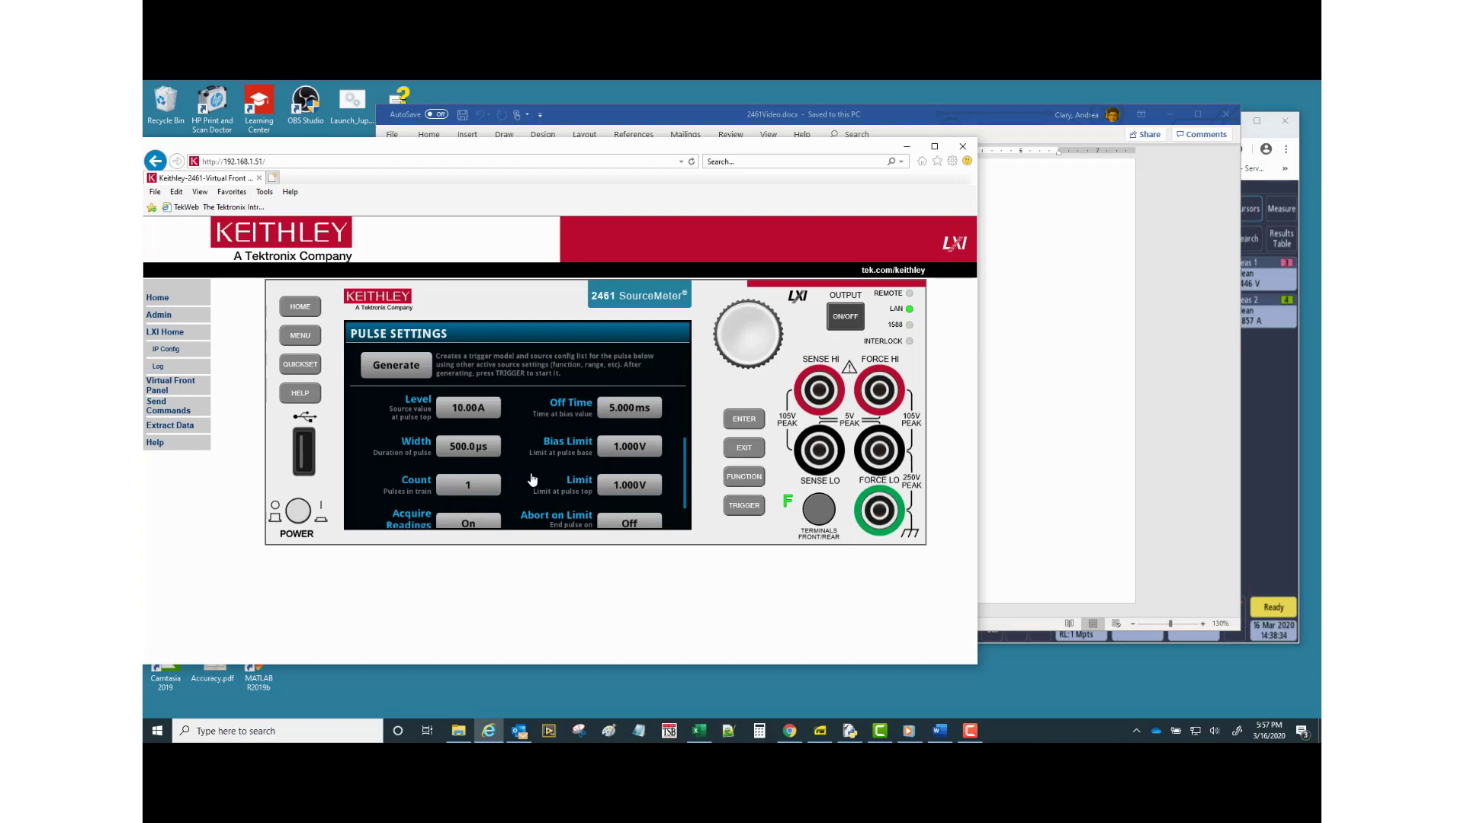
Set the pulse Limit to 2 V and scroll down to the reading table.
click(532, 478)
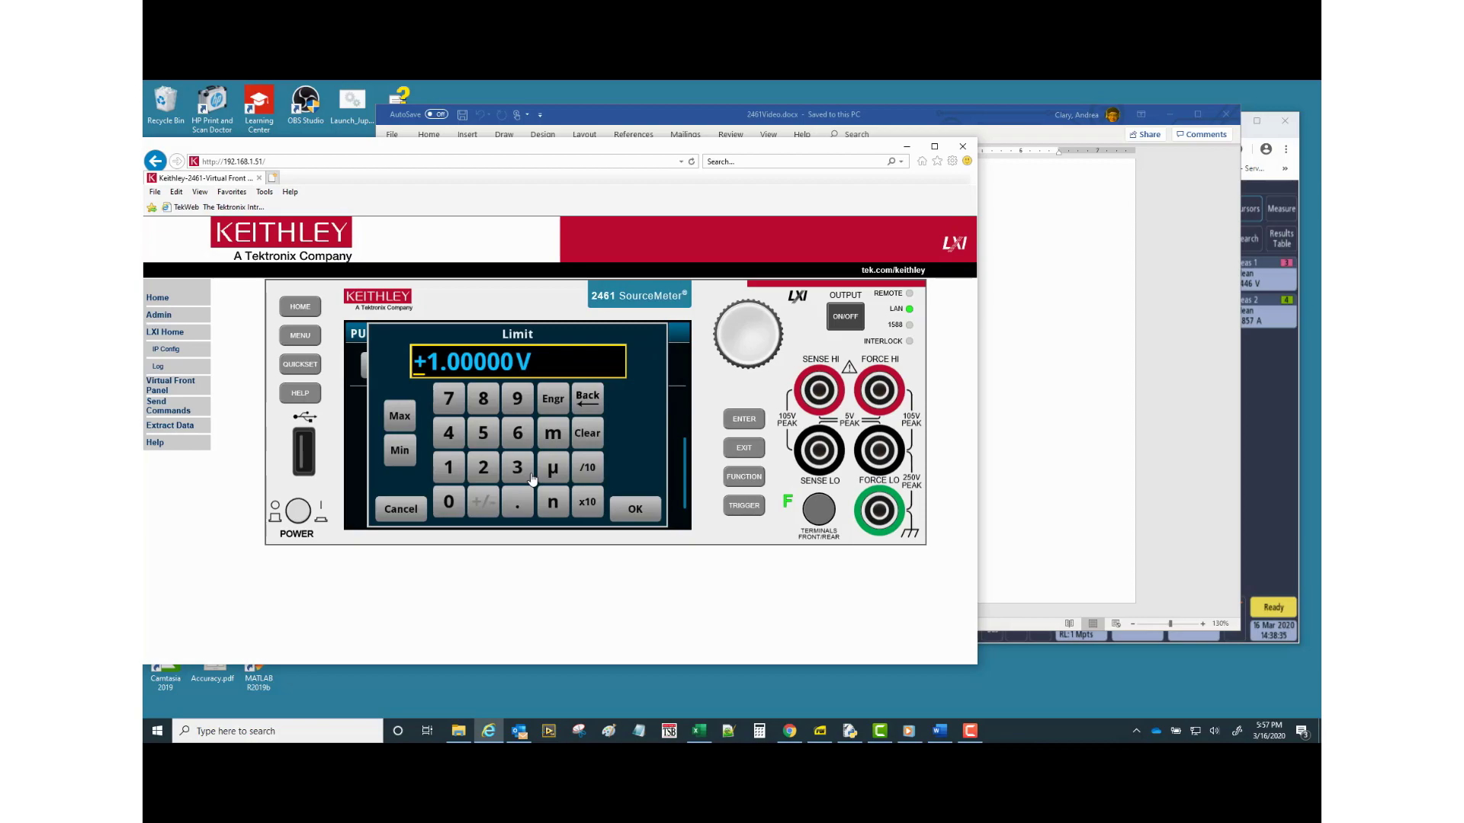
text(2V)
key(Return)
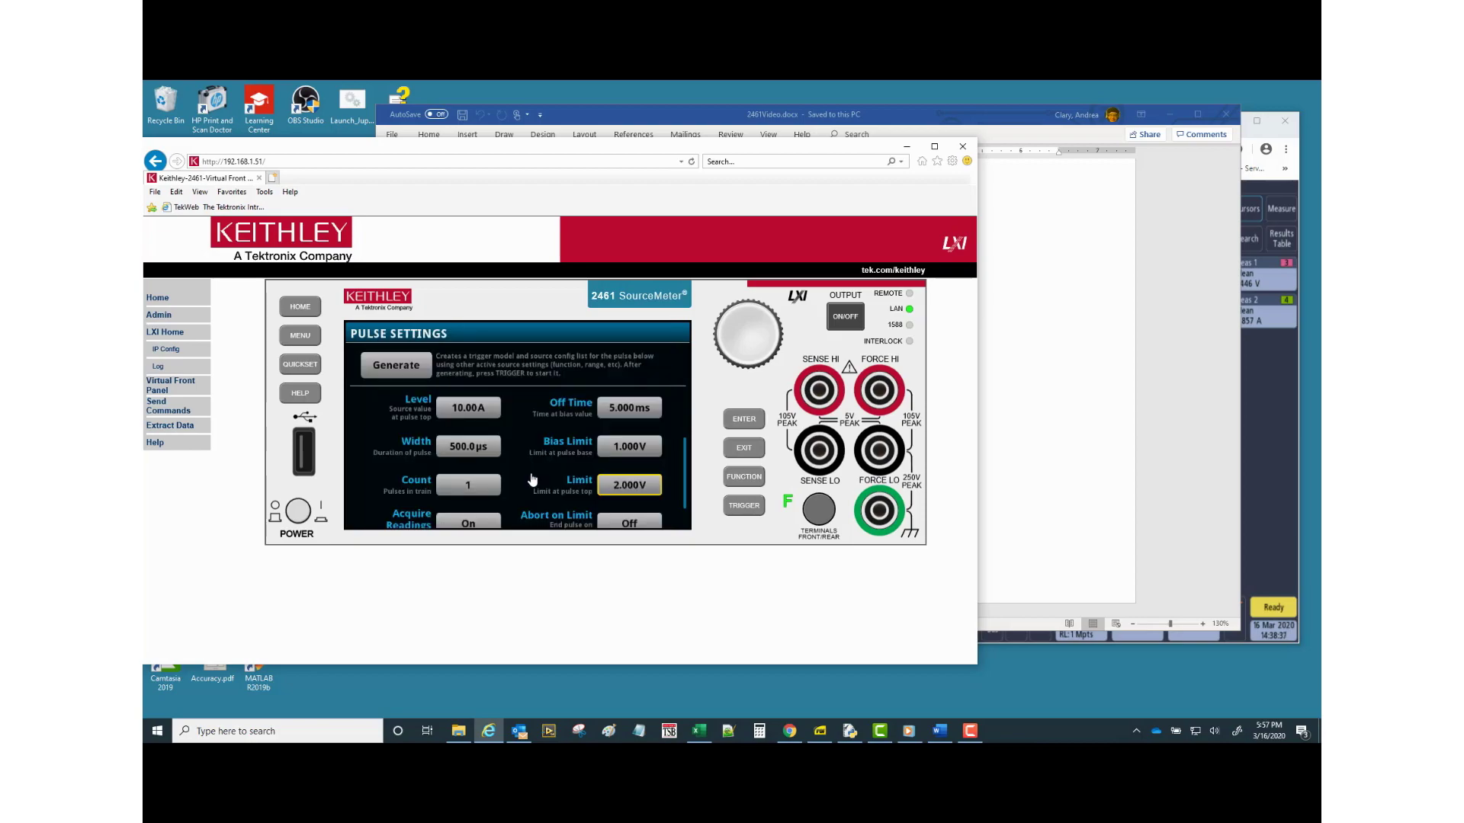
scroll(532, 478, down, 1)
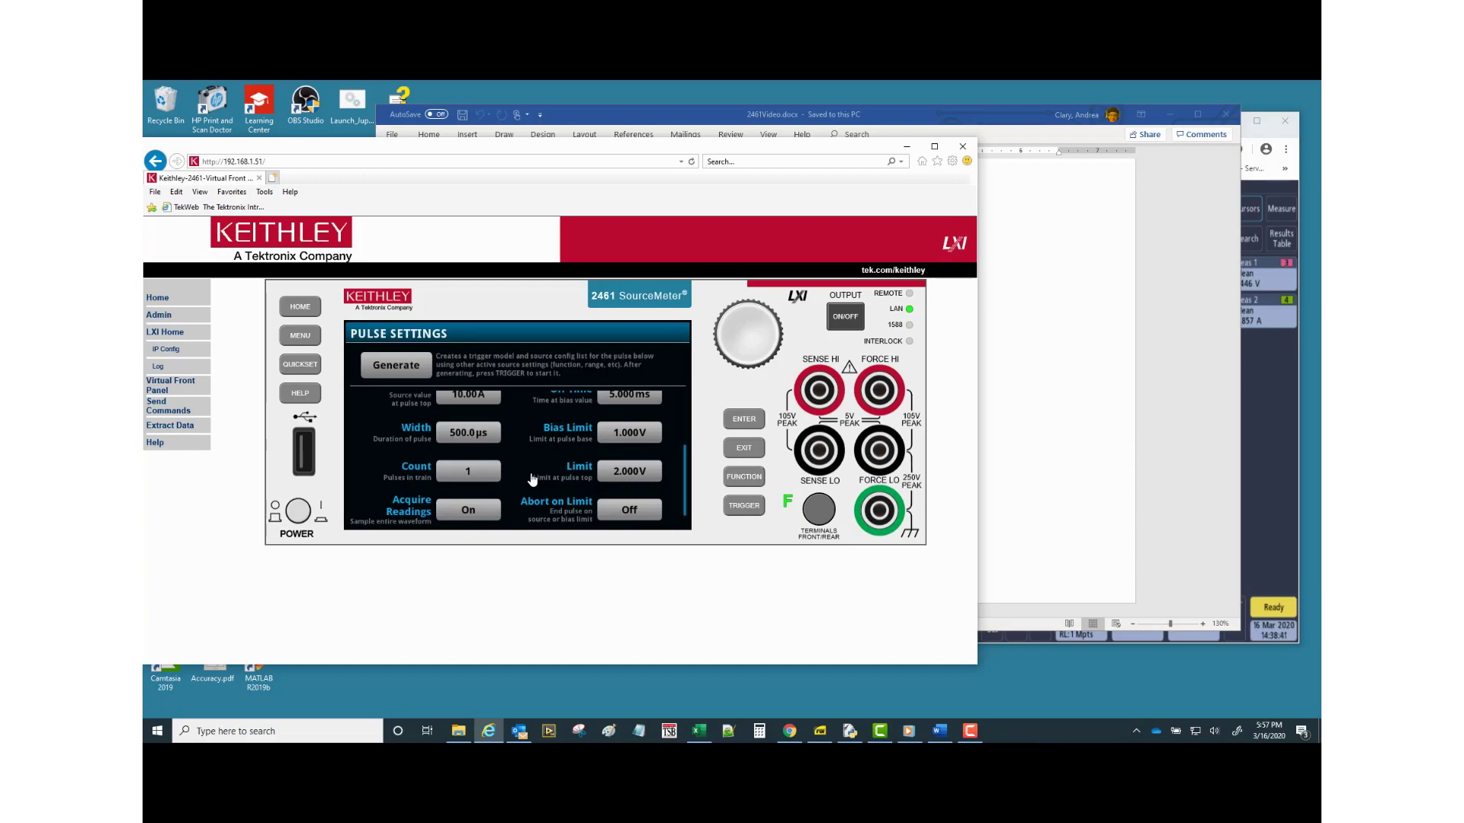
scroll(532, 479, down, 1)
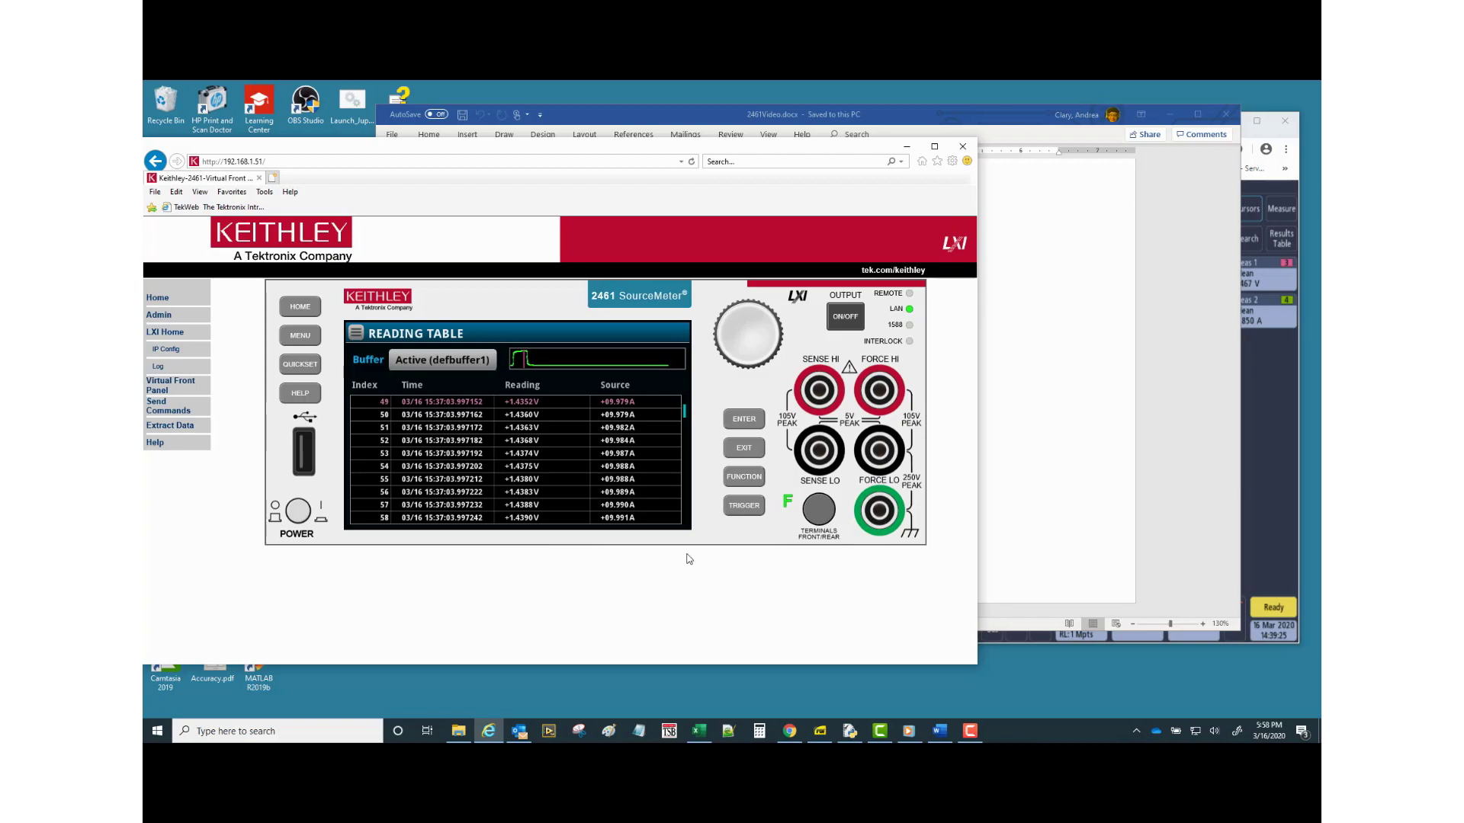
Switch from the Word setup photo to the eScope waveform window, nudging it right.
click(1172, 116)
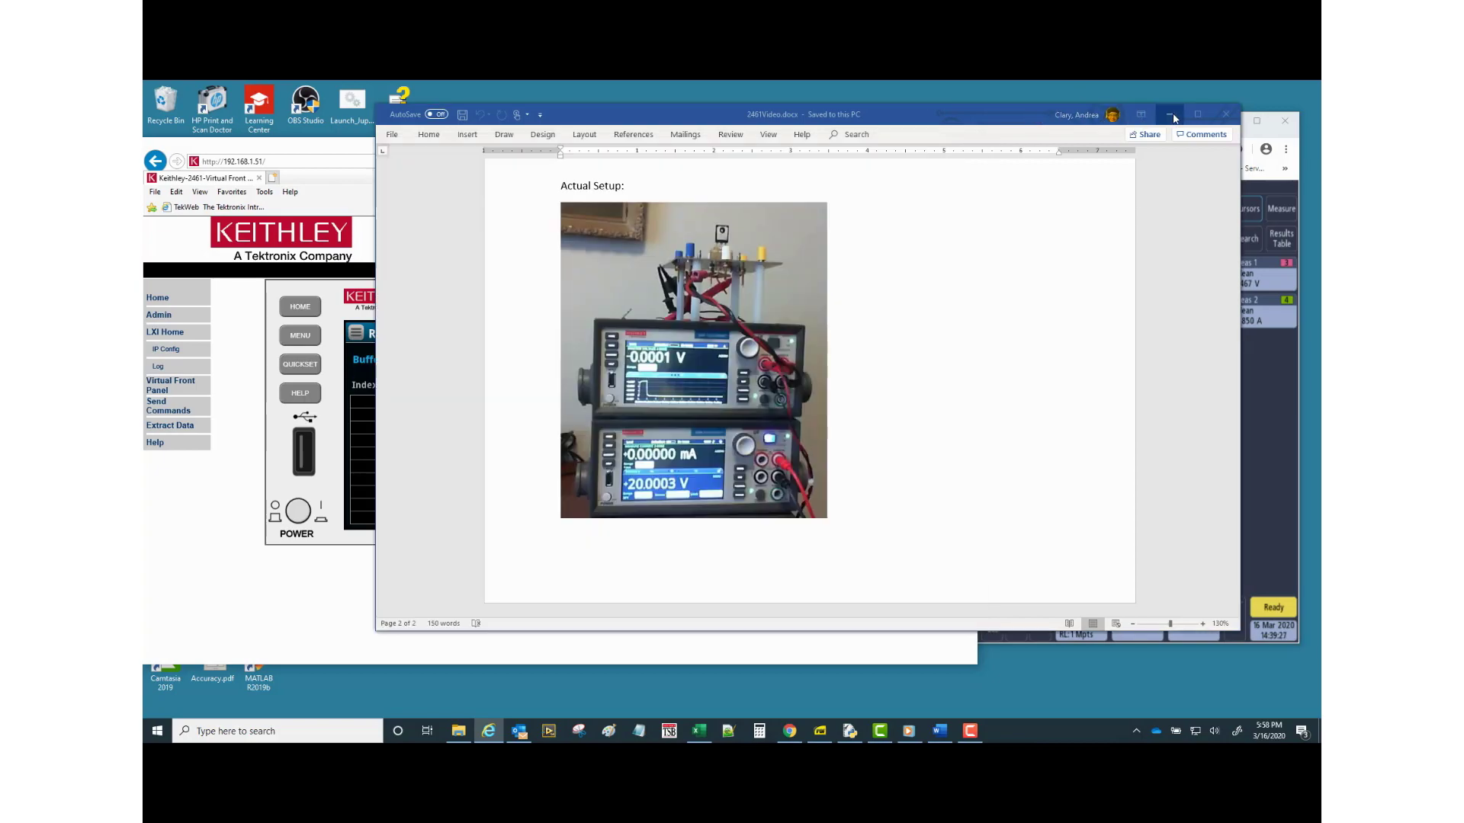
click(1173, 116)
click(1168, 125)
drag(1155, 127, 1170, 126)
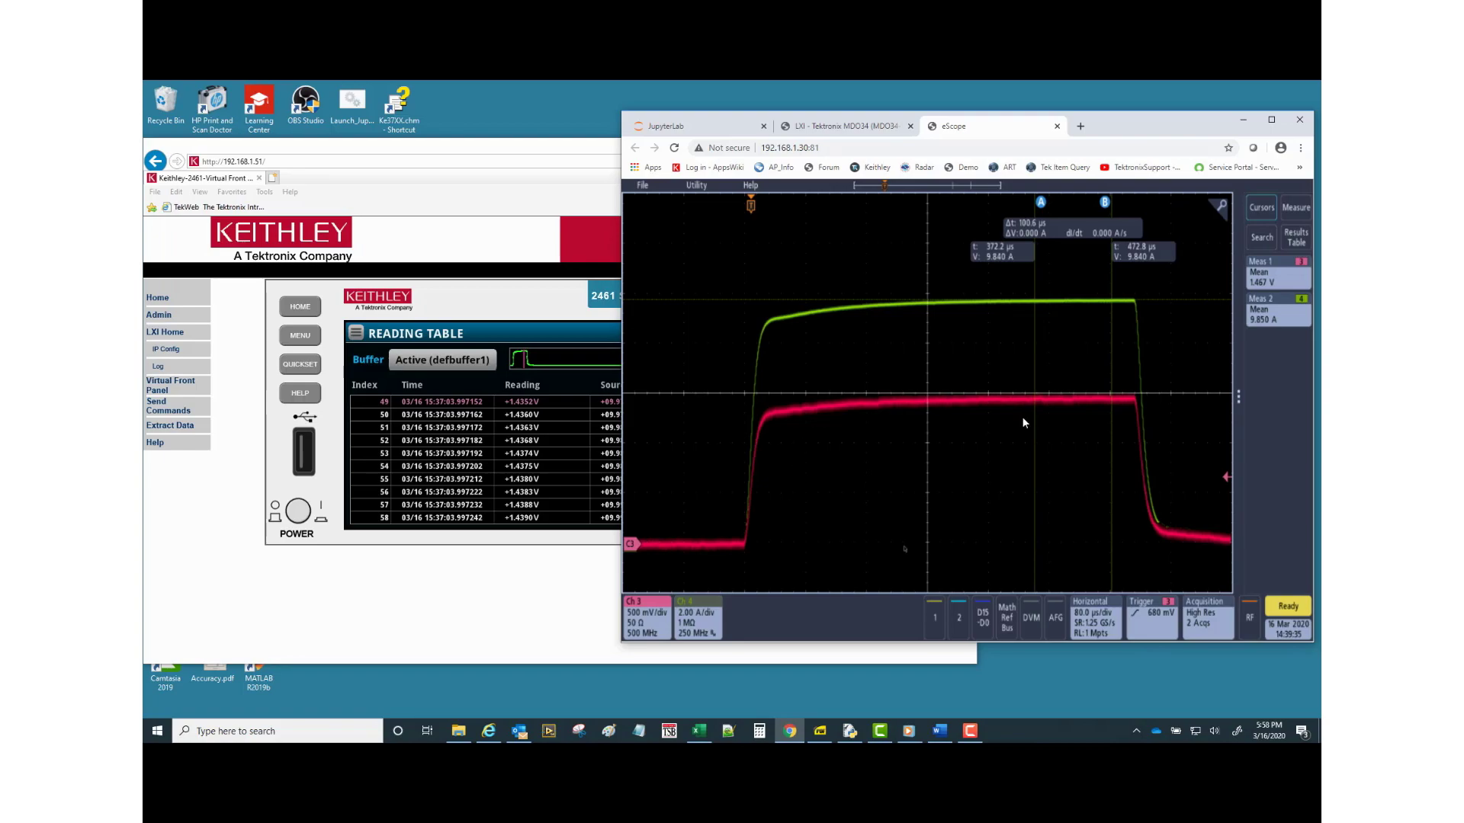
Bring the Keithley 2461 front panel back in front of the eScope page.
click(524, 616)
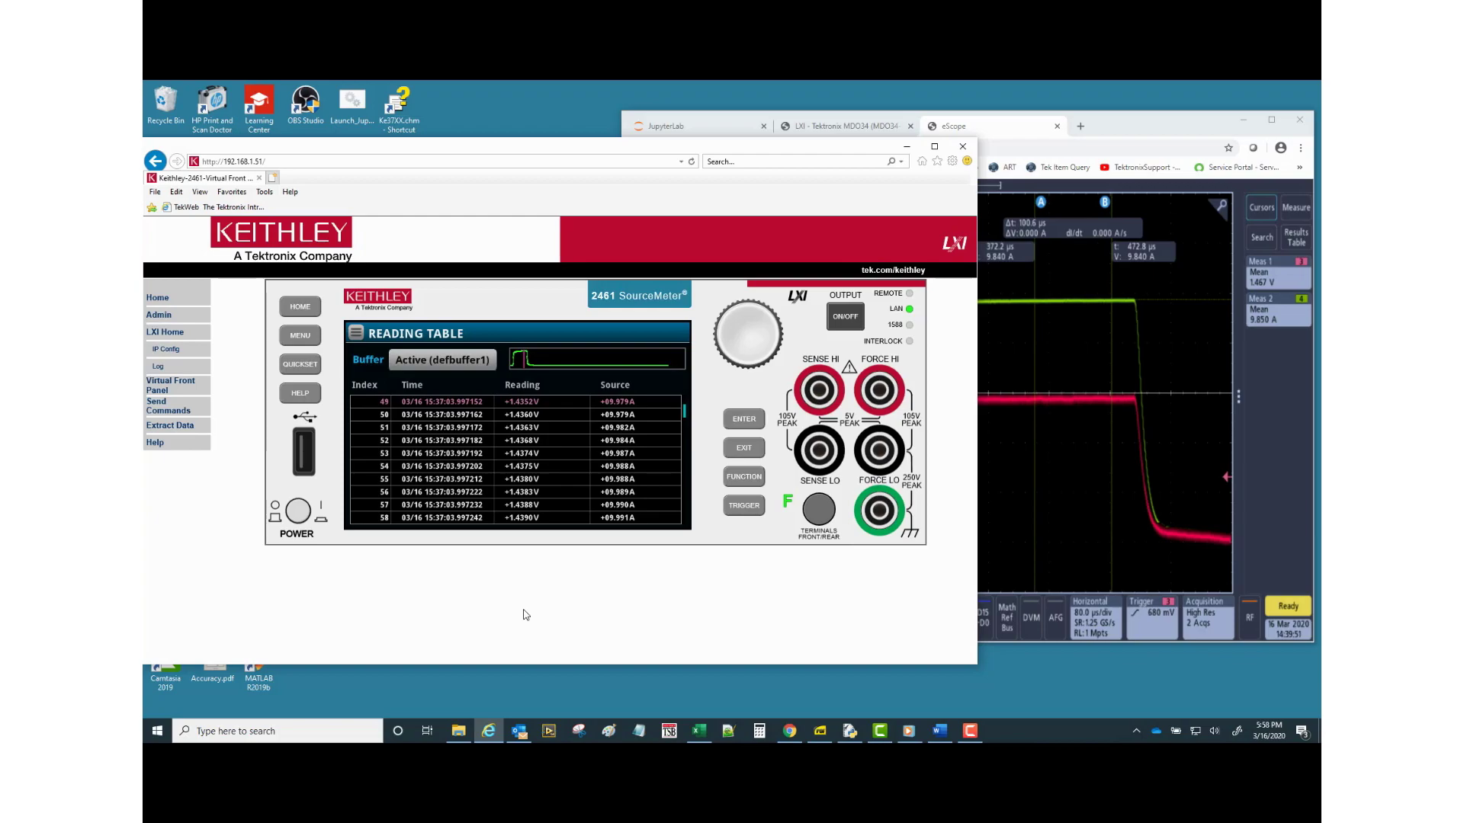
Fire the configured pulse and bring the eScope waveform, showing a 2.024 V mean, to the front.
click(745, 510)
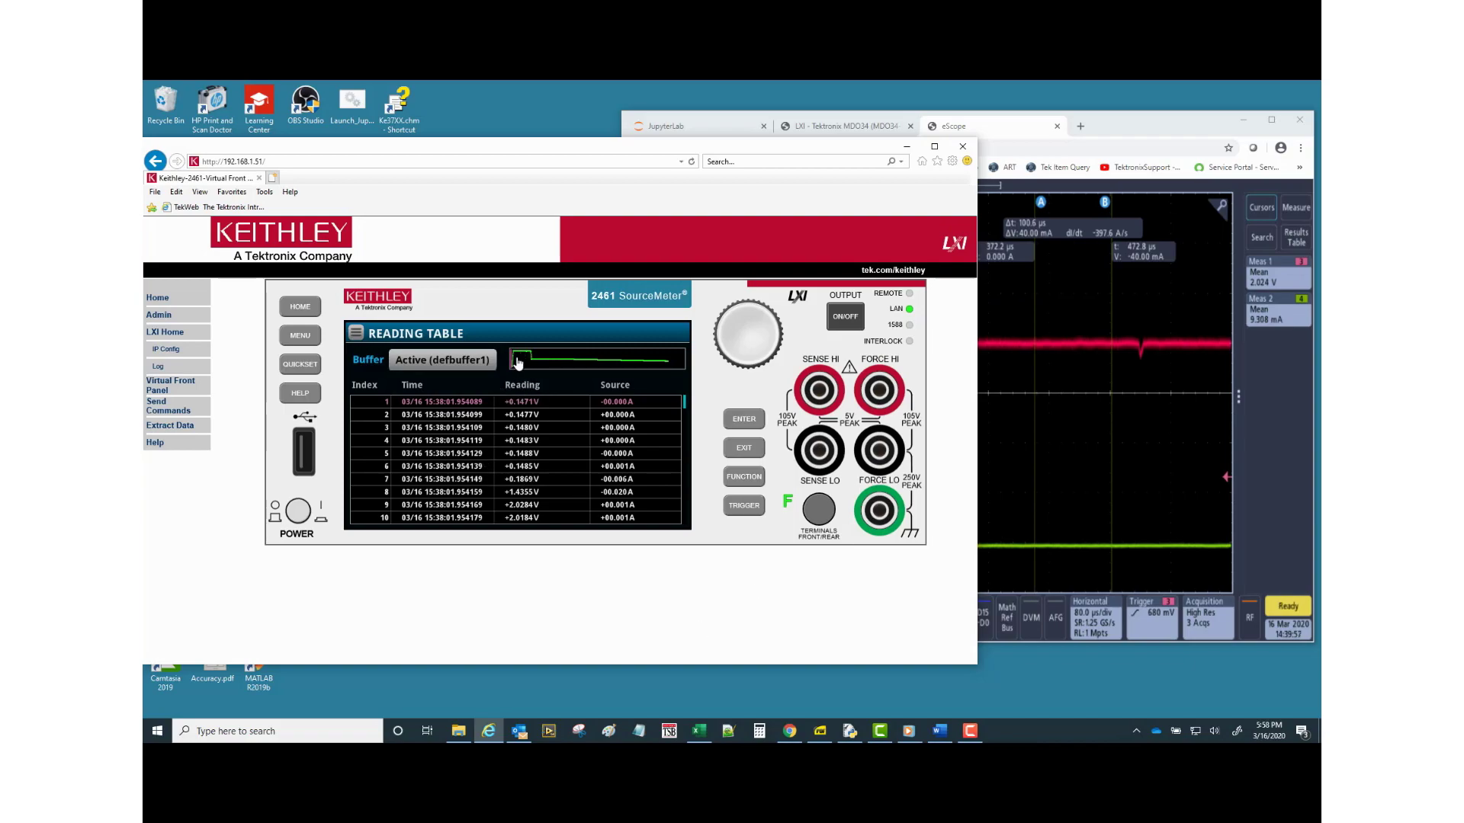
click(1124, 124)
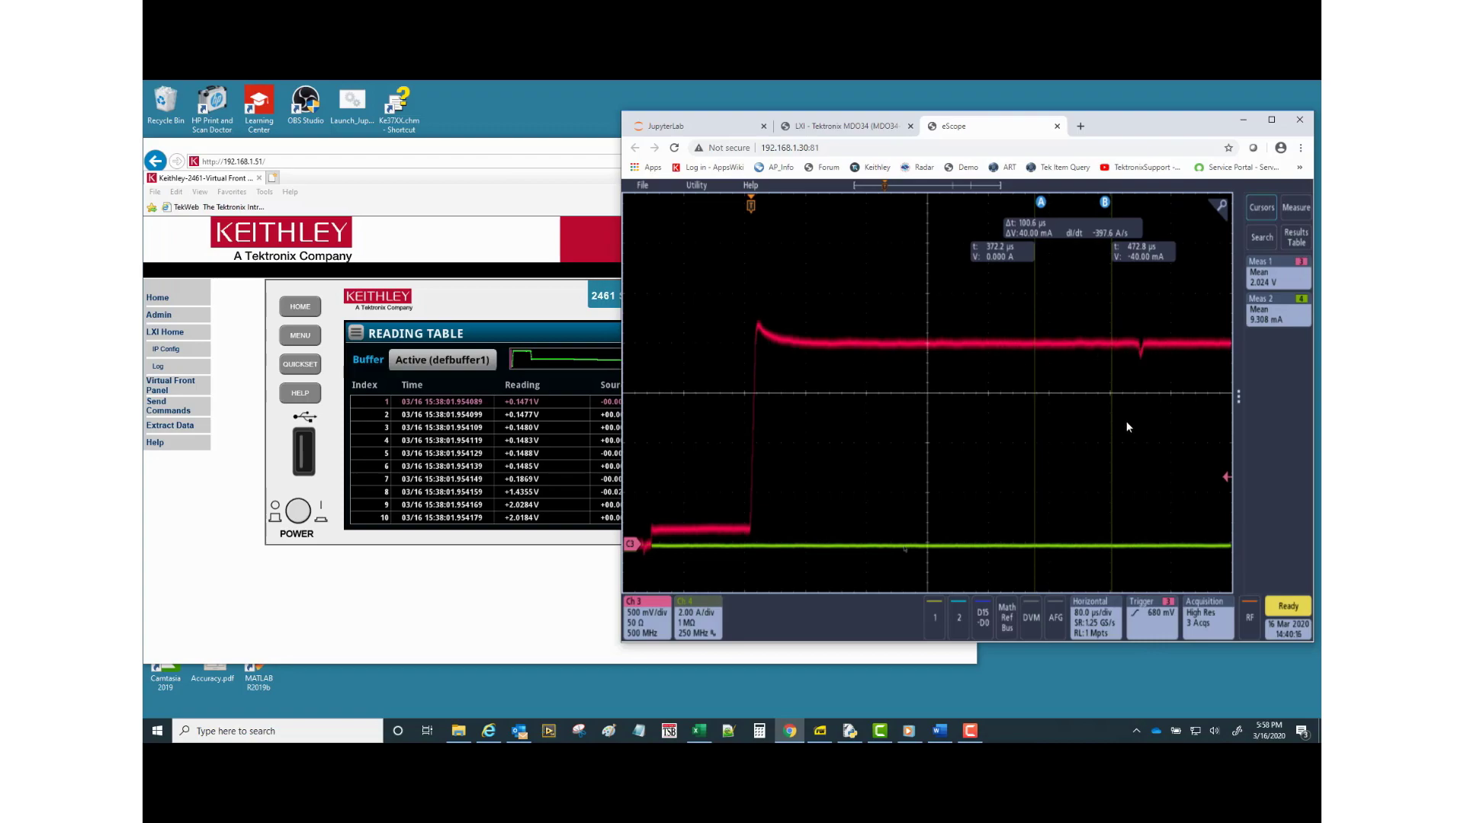
Return to the SourceMeter panel and inspect reading details in the Reading Table, around 2 V at near-zero current.
click(547, 167)
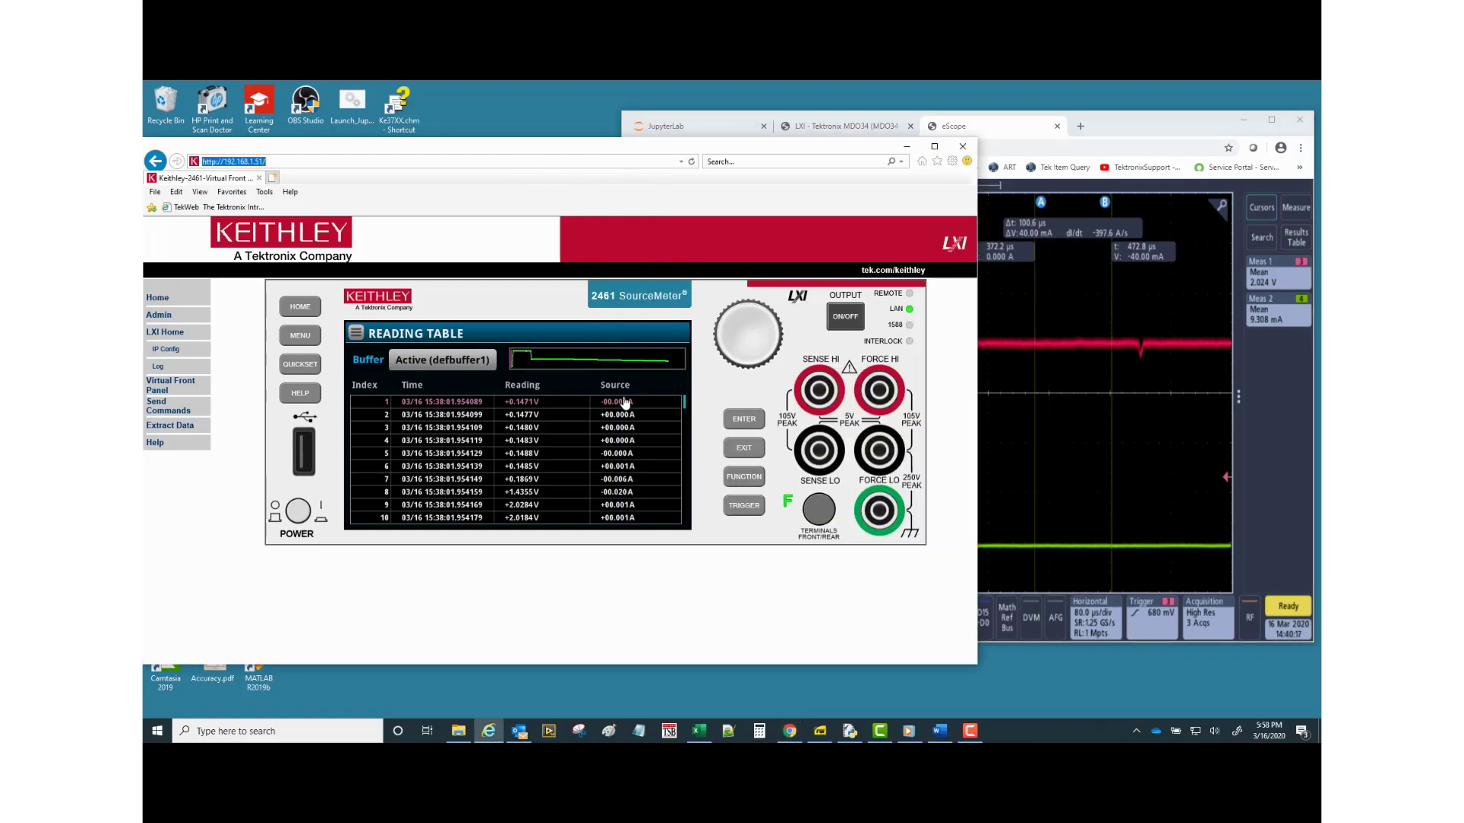
click(468, 455)
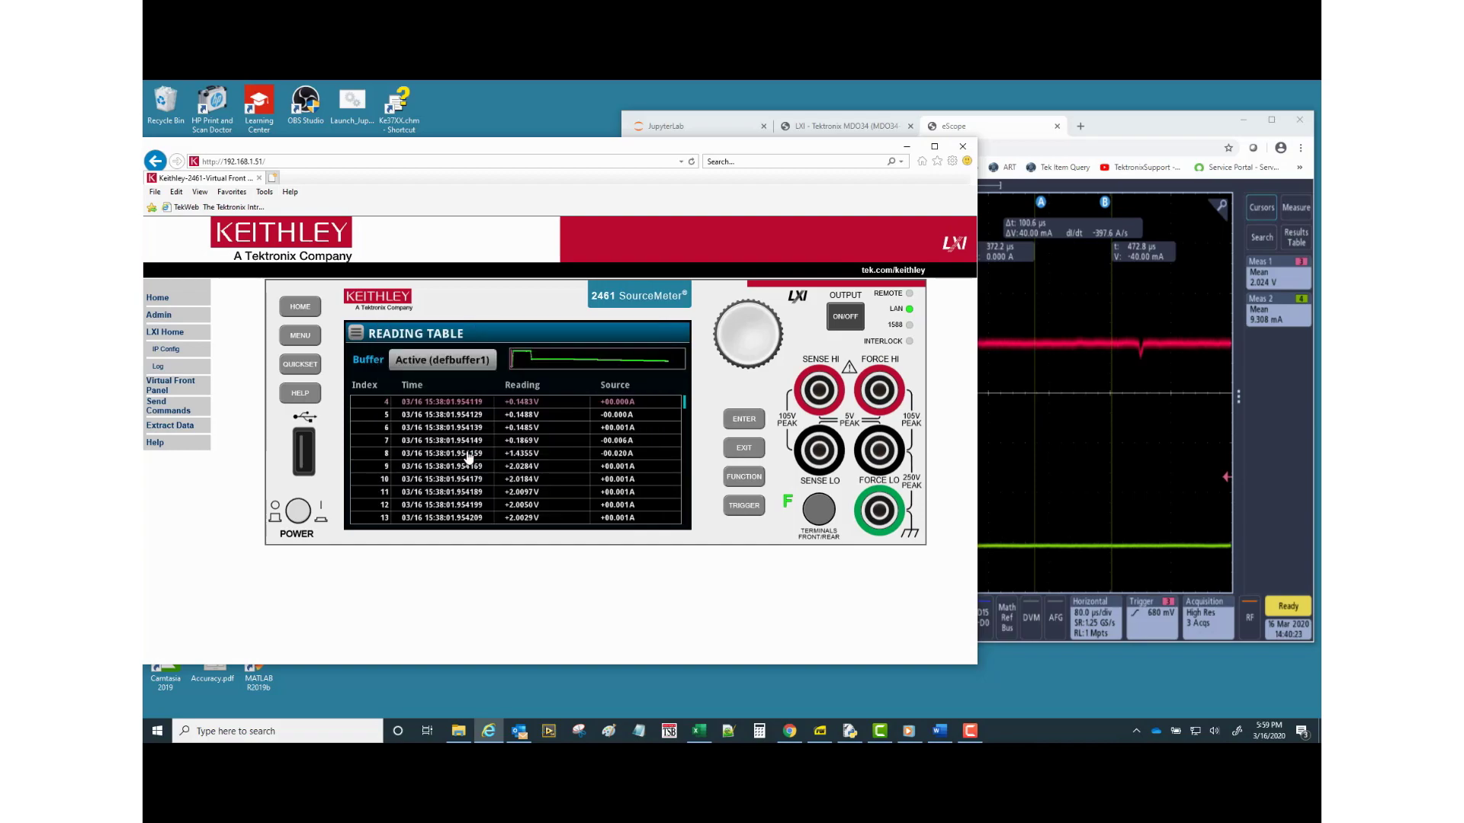
scroll(469, 455, up, 5)
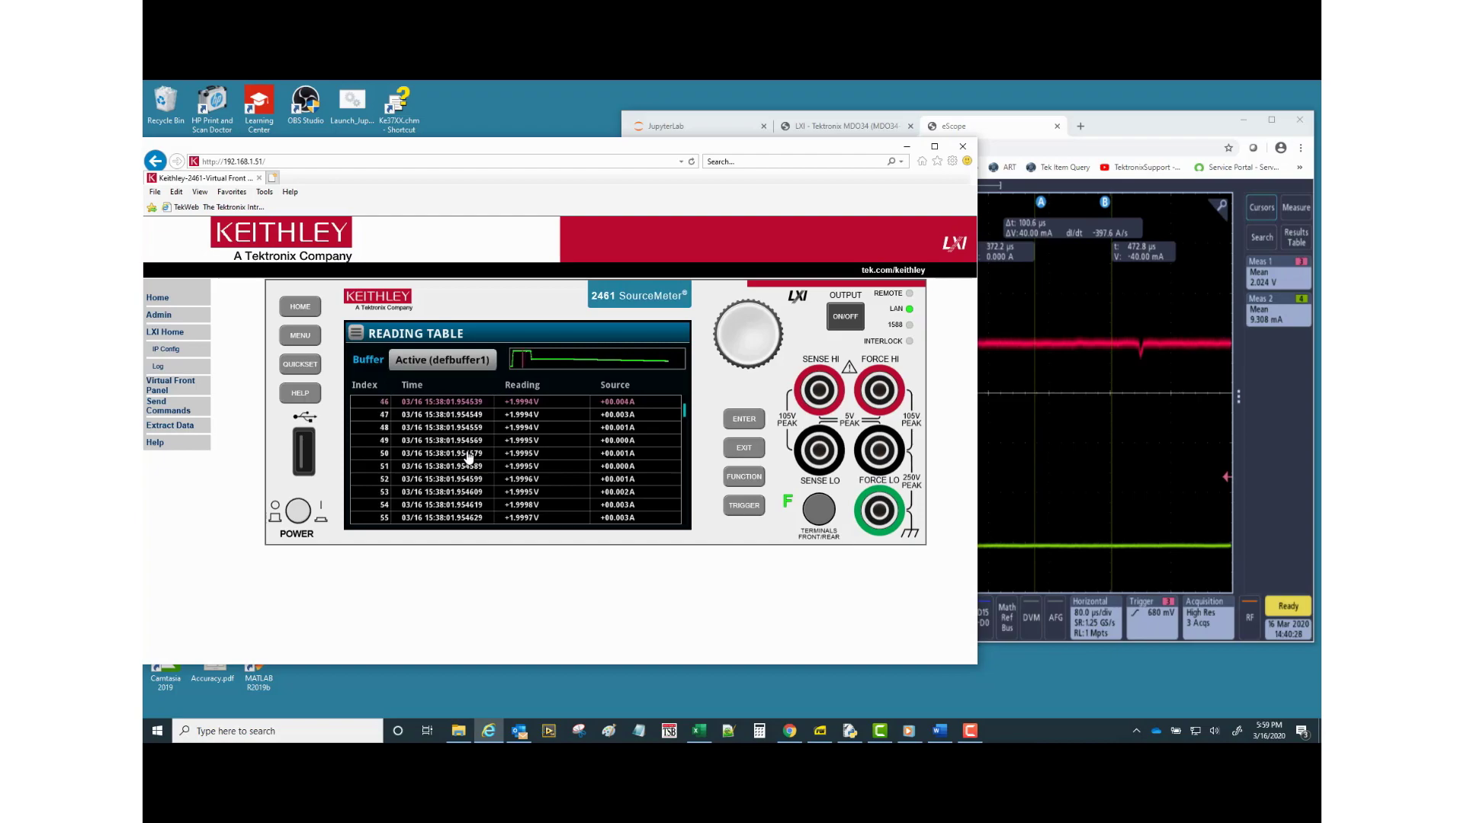
click(468, 456)
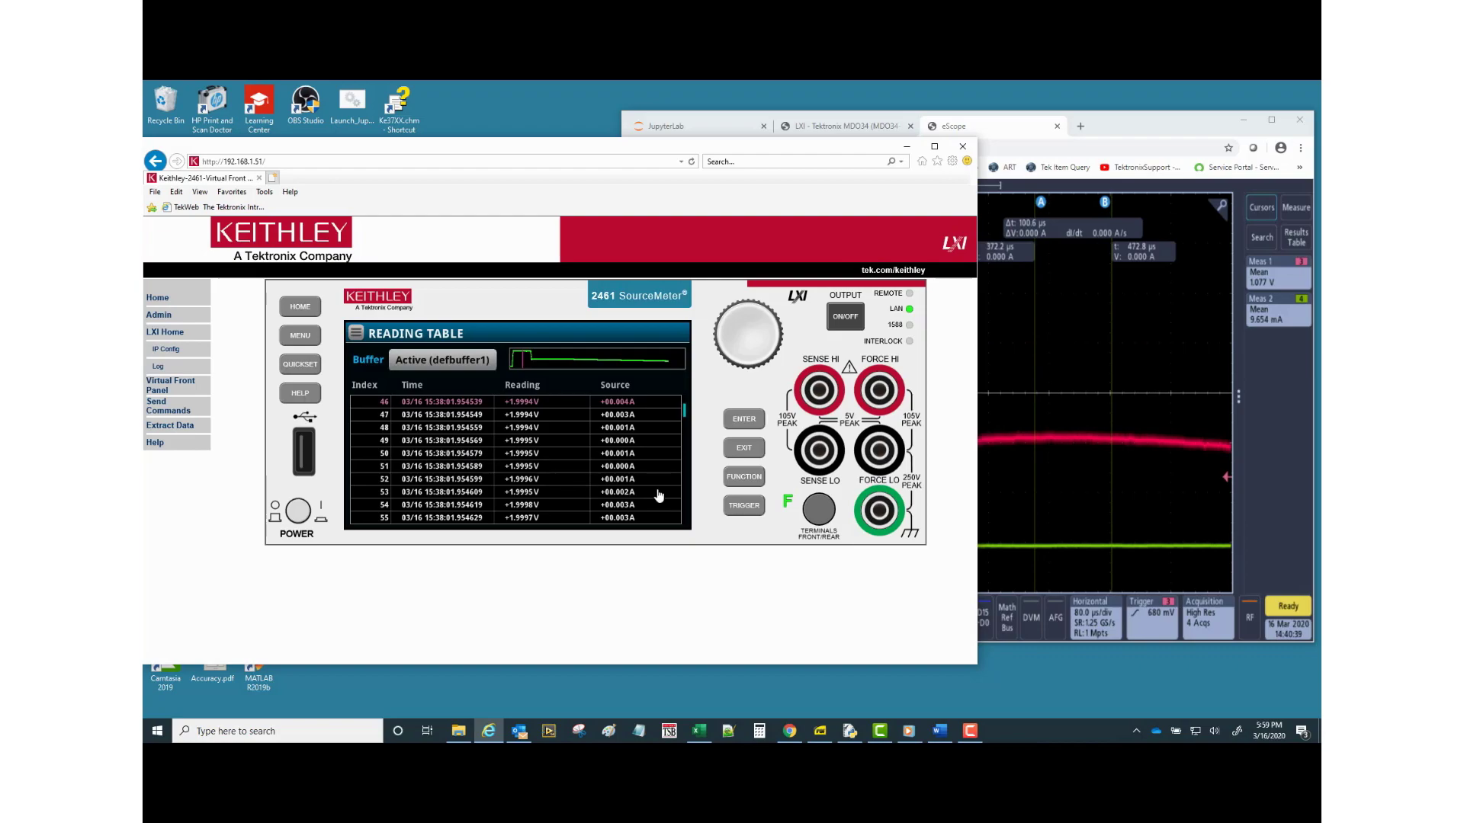
Fire another pulse, check its 1.483 V mean on the scope, then return to the reading table.
click(736, 507)
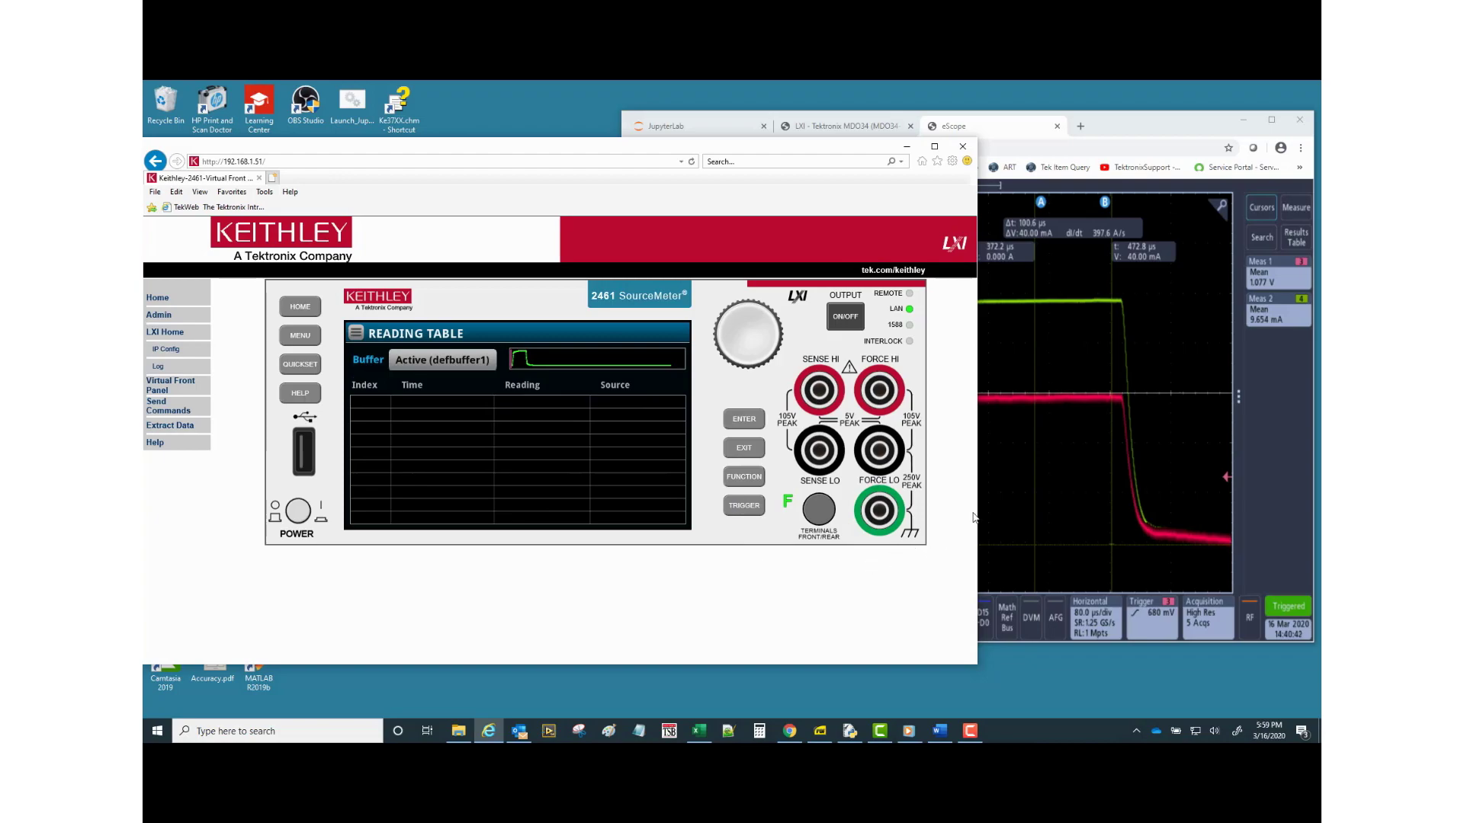
click(1146, 130)
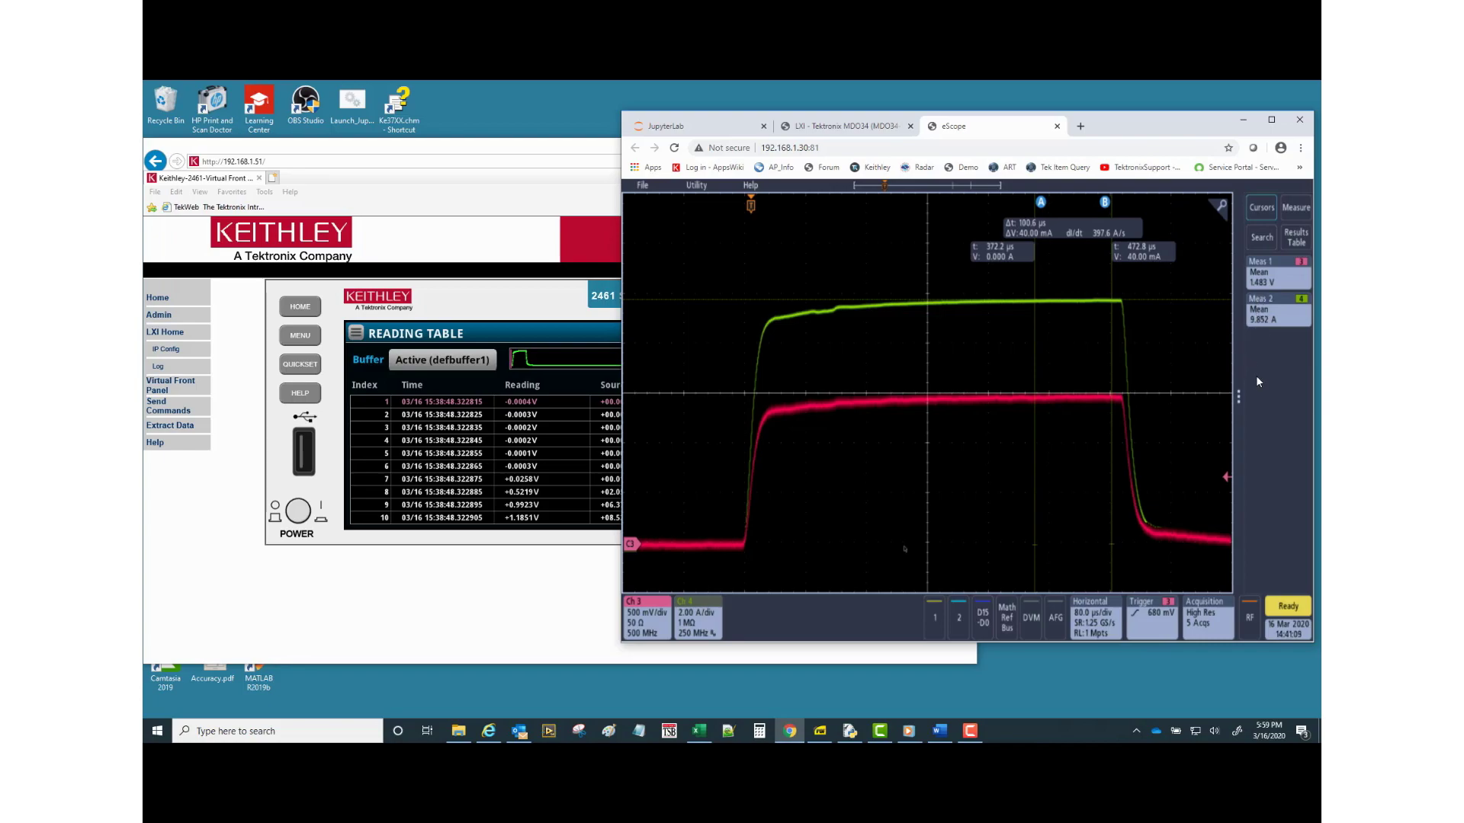
click(583, 159)
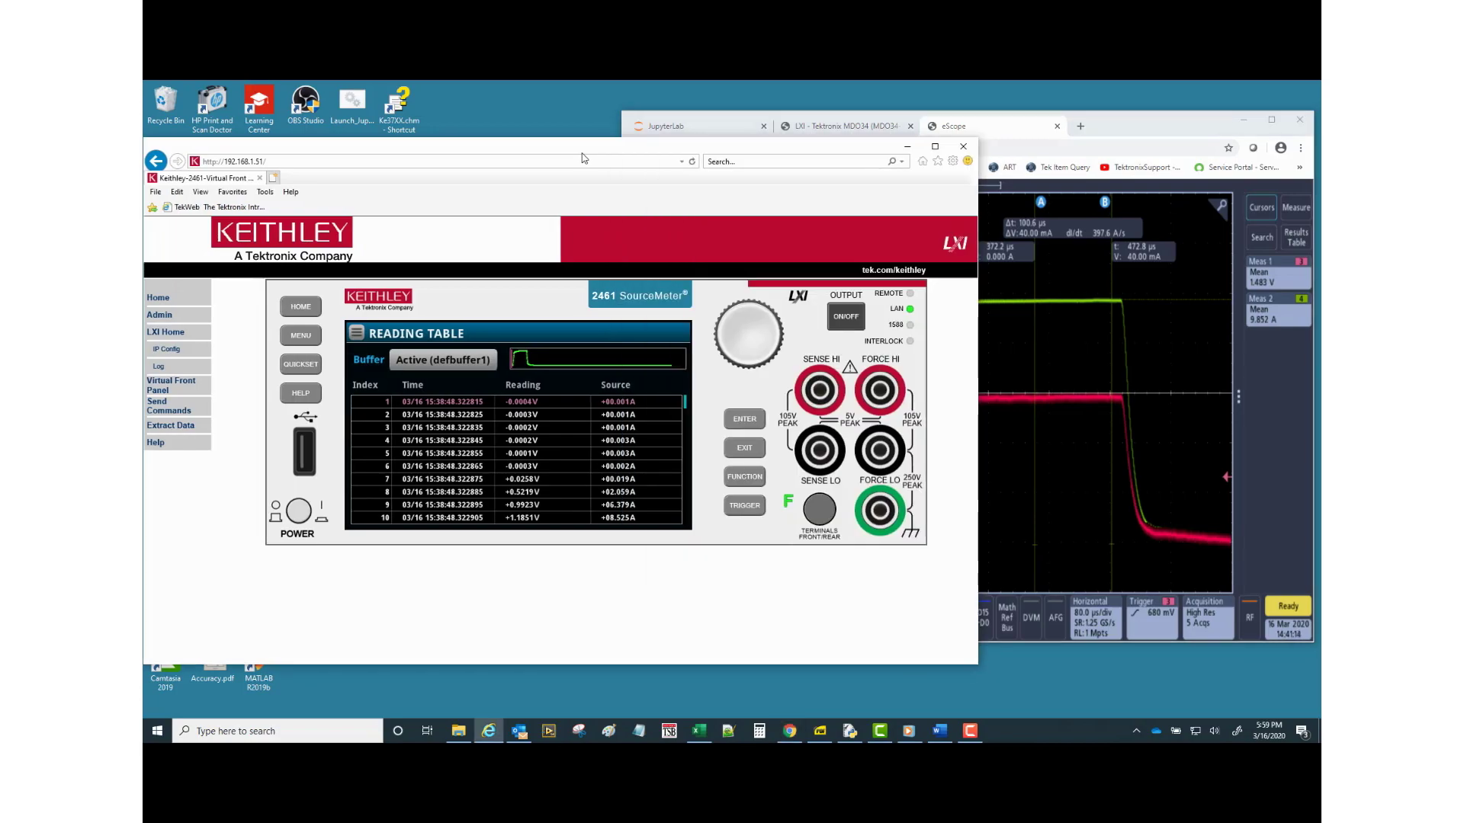